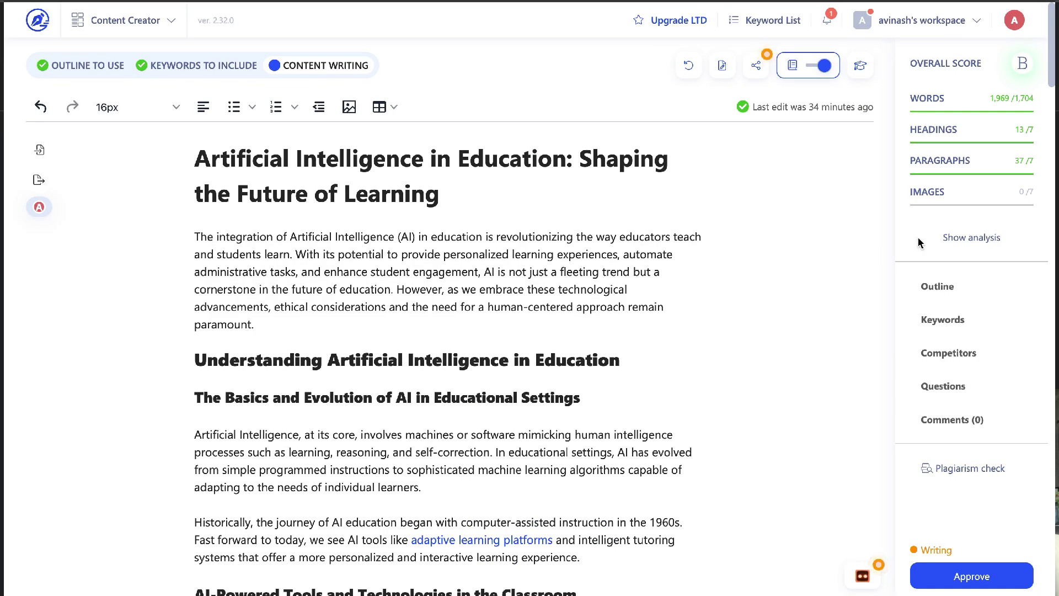
Step: Scroll the WriterZen draft on 'artificial intelligence in education' toward its Keyword Explorer results
{"action": "scroll", "coordinate": [869, 265], "scroll_direction": "down", "scroll_amount": 4}
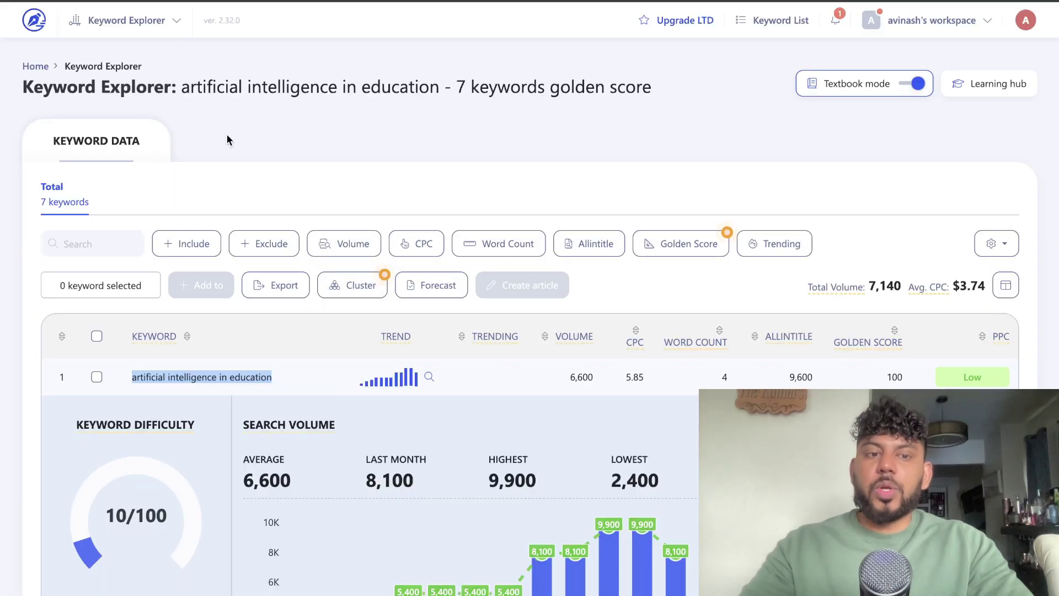
Step: Copy the keyword 'artificial intelligence in education' from the Keyword Explorer title
{"action": "scroll", "coordinate": [243, 187], "scroll_direction": "down", "scroll_amount": 1}
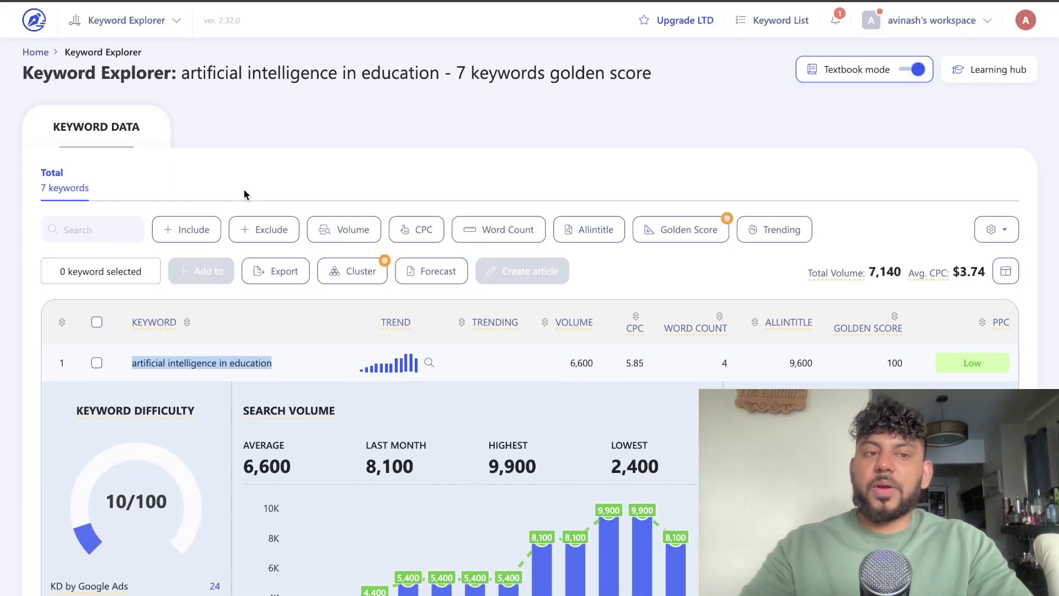
{"action": "scroll", "coordinate": [288, 101], "scroll_direction": "up", "scroll_amount": 1}
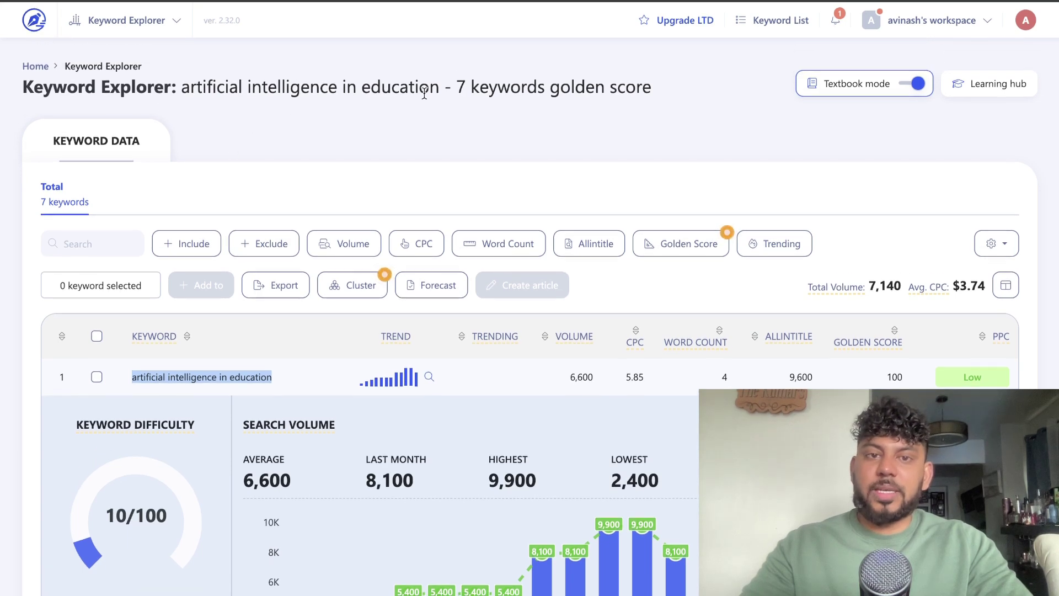
{"action": "left_click_drag", "start_coordinate": [440, 88], "coordinate": [181, 90]}
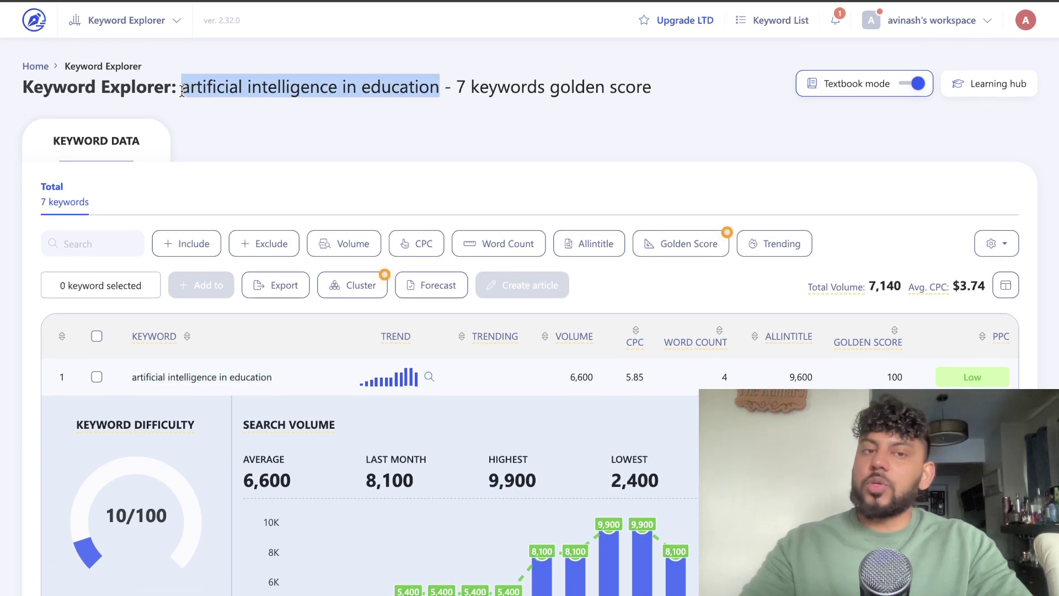
{"action": "right_click", "coordinate": [225, 90]}
{"action": "left_click", "coordinate": [249, 130]}
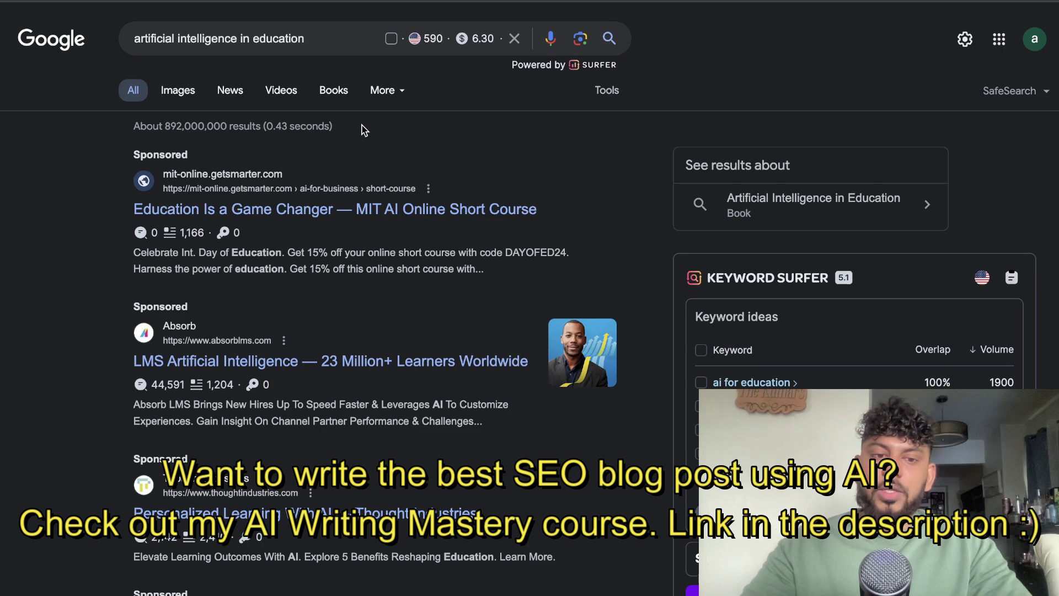
Step: Open the Forbes Advisor 'Artificial Intelligence In Education' result in a new tab and view it
{"action": "scroll", "coordinate": [364, 130], "scroll_direction": "down", "scroll_amount": 5}
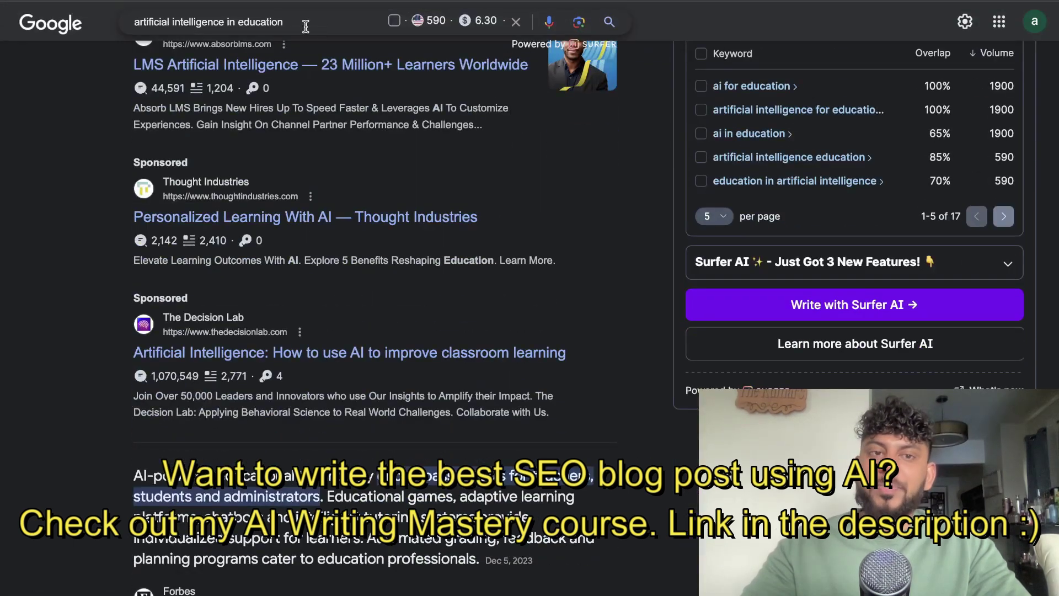
{"action": "scroll", "coordinate": [339, 125], "scroll_direction": "down", "scroll_amount": 5}
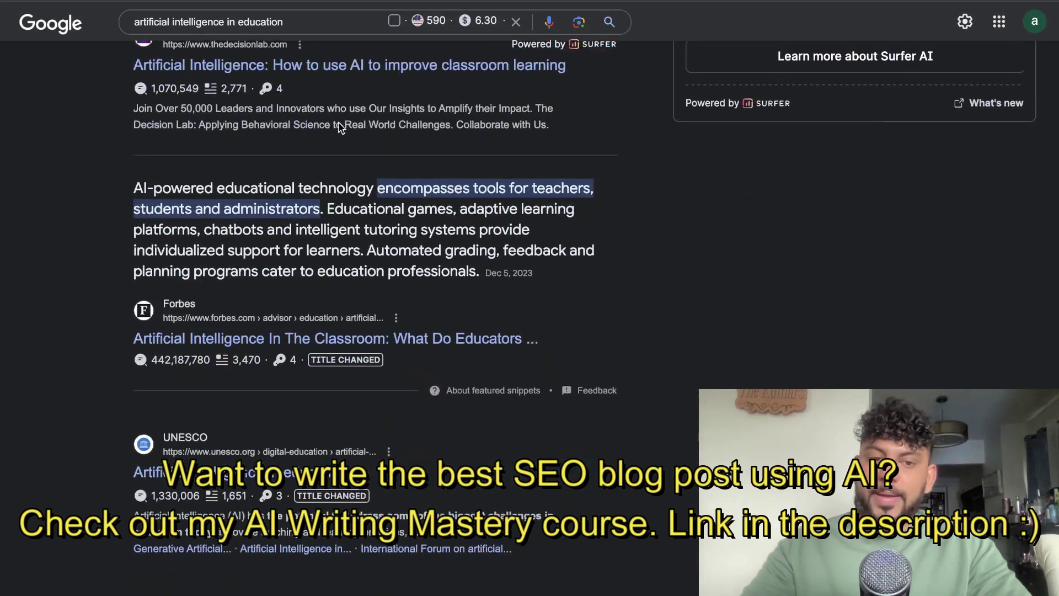
{"action": "scroll", "coordinate": [339, 128], "scroll_direction": "down", "scroll_amount": 1}
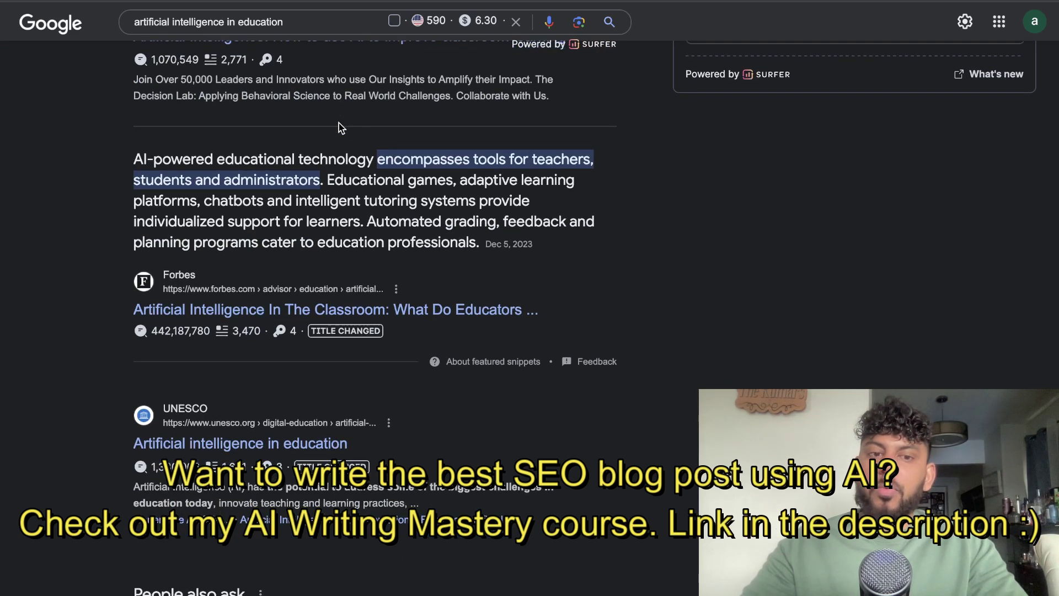
{"action": "scroll", "coordinate": [343, 278], "scroll_direction": "down", "scroll_amount": 3}
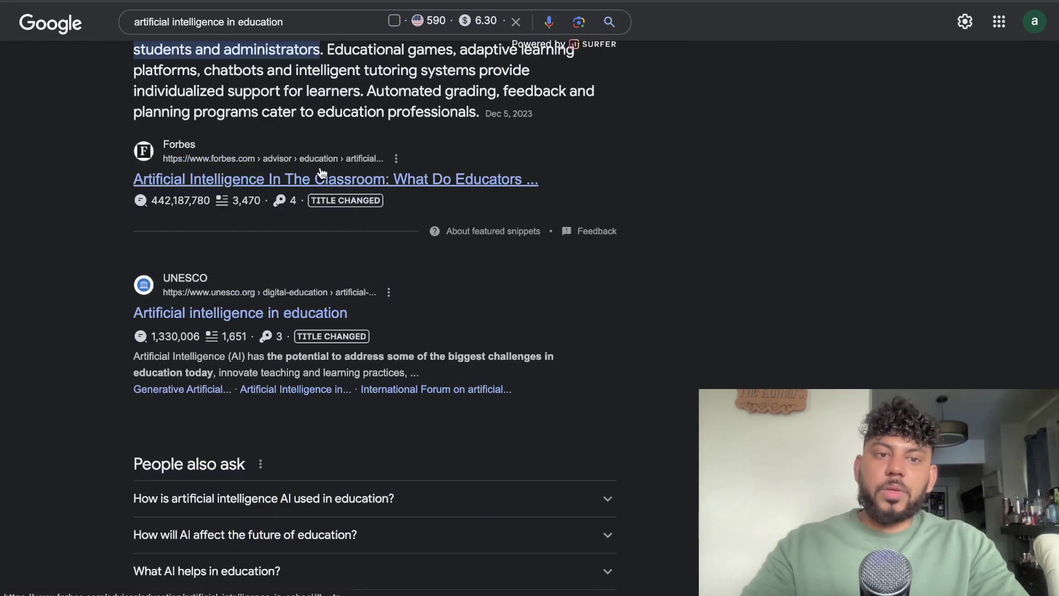
{"action": "right_click", "coordinate": [319, 179]}
{"action": "left_click", "coordinate": [344, 195]}
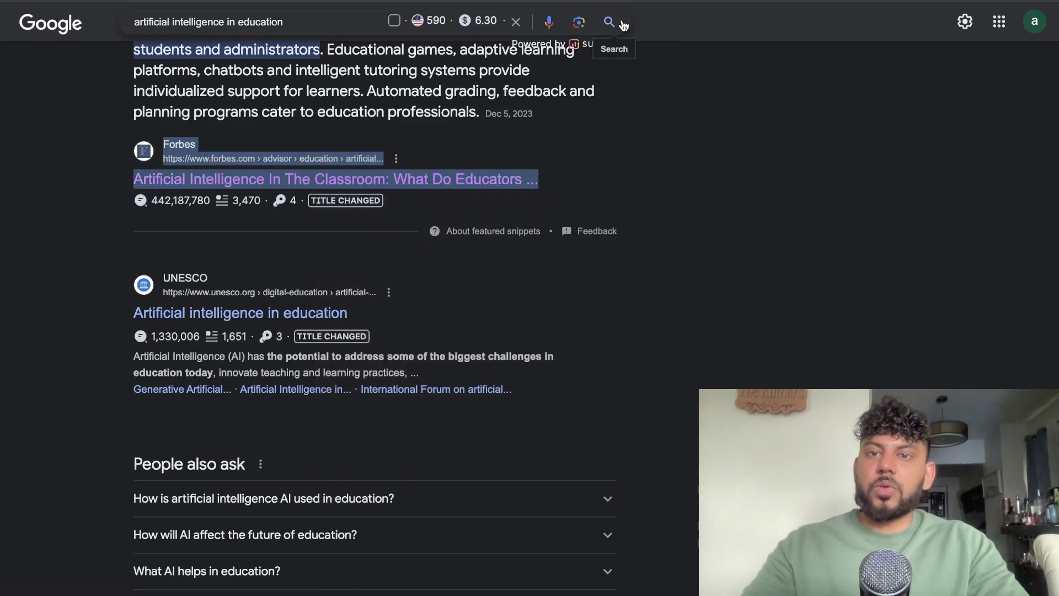
{"action": "key", "text": "ctrl+Tab"}
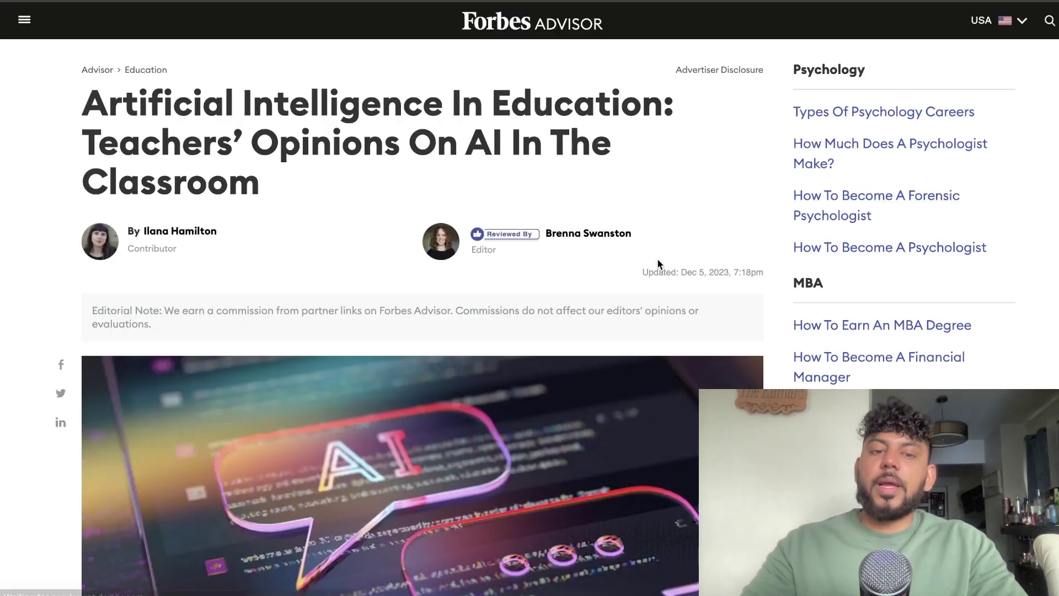
Step: Have HARPA AI extract the Forbes article's main, LSI and variation keywords
{"action": "scroll", "coordinate": [657, 259], "scroll_direction": "down", "scroll_amount": 5}
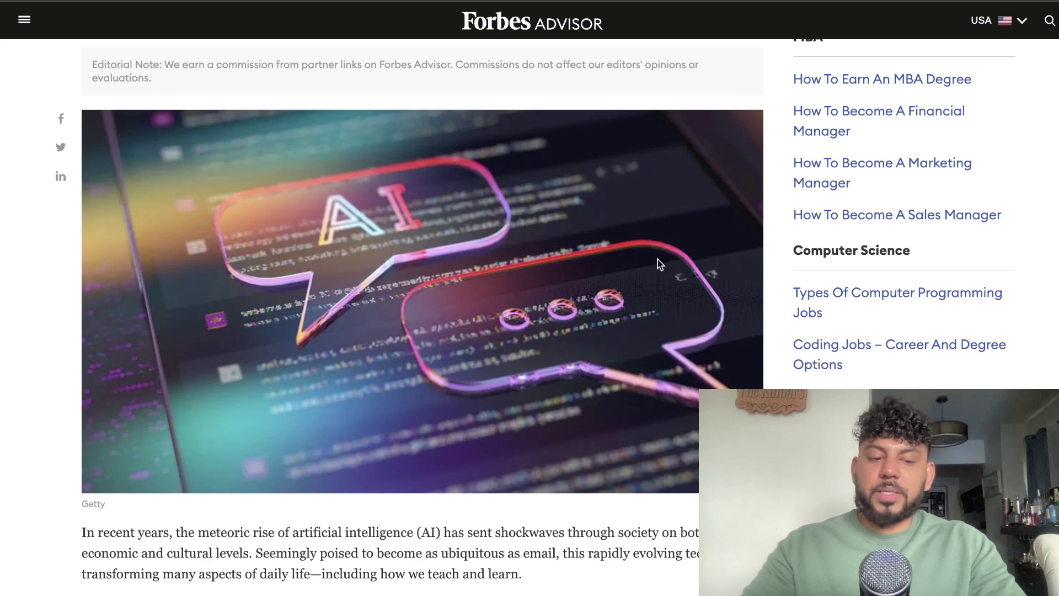
{"action": "key", "text": "alt+a"}
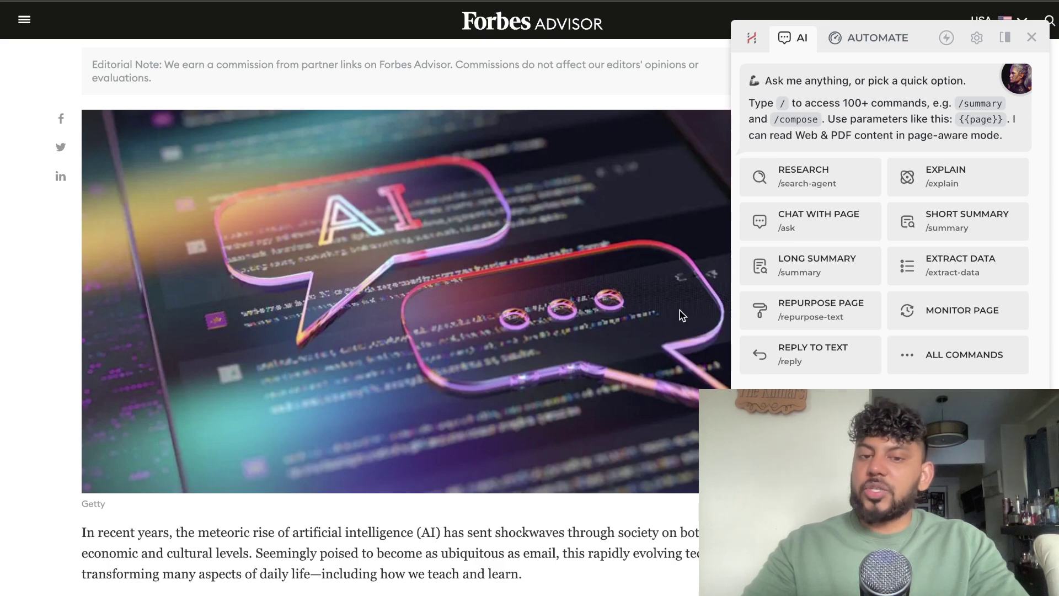
{"action": "scroll", "coordinate": [623, 261], "scroll_direction": "up", "scroll_amount": 5}
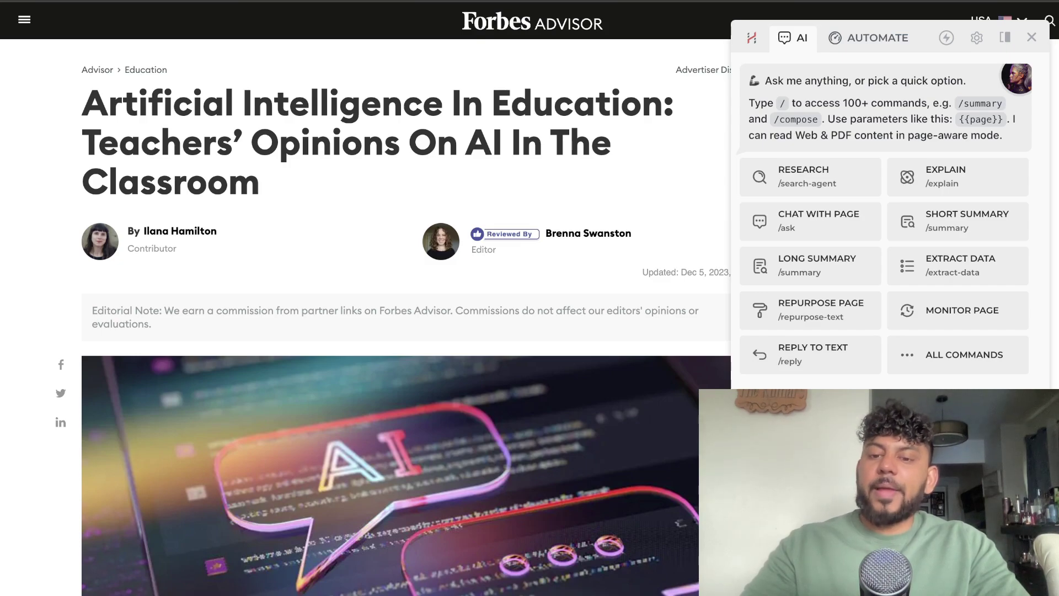
{"action": "scroll", "coordinate": [574, 299], "scroll_direction": "down", "scroll_amount": 20}
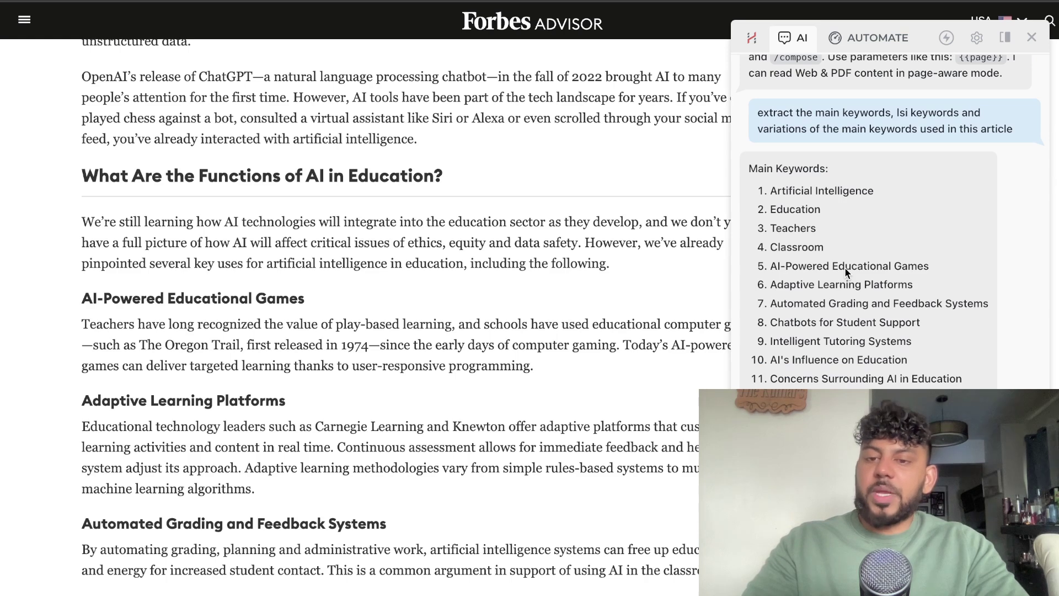
{"action": "scroll", "coordinate": [845, 267], "scroll_direction": "down", "scroll_amount": 5}
{"action": "scroll", "coordinate": [845, 270], "scroll_direction": "down", "scroll_amount": 1}
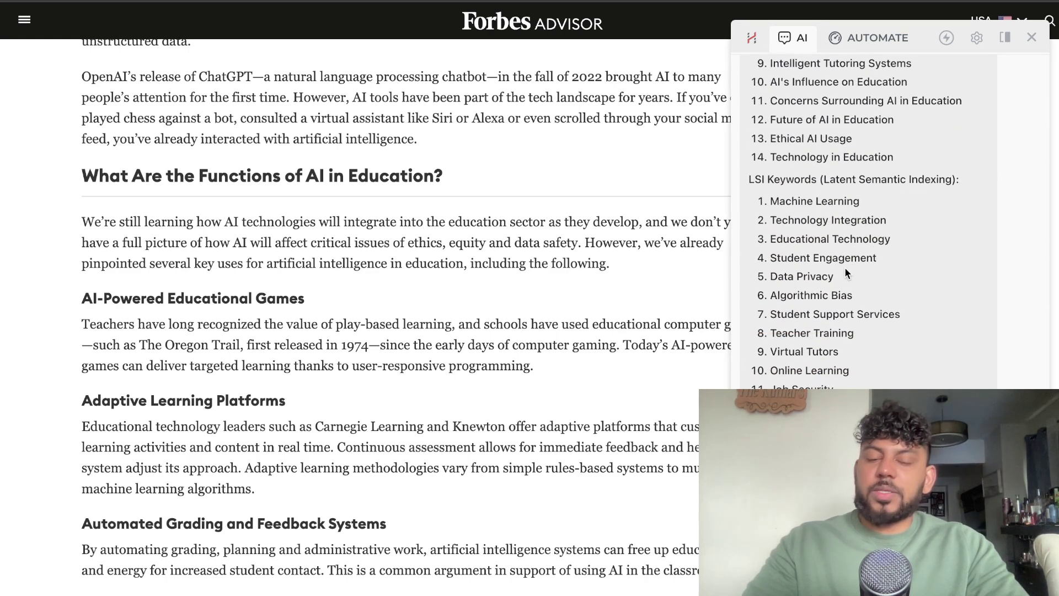
{"action": "scroll", "coordinate": [845, 267], "scroll_direction": "up", "scroll_amount": 7}
{"action": "scroll", "coordinate": [845, 267], "scroll_direction": "down", "scroll_amount": 7}
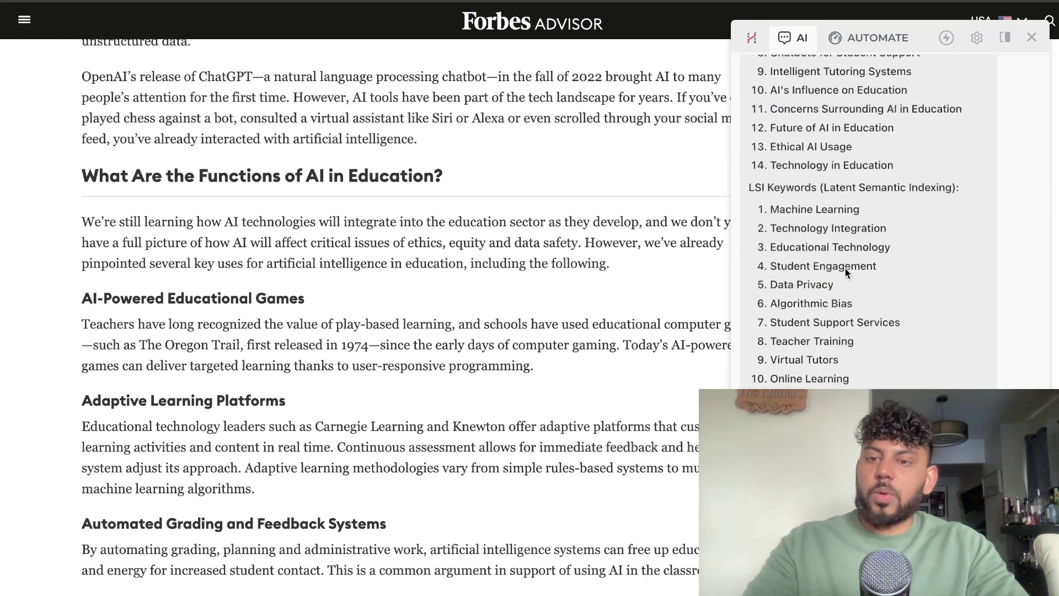
{"action": "scroll", "coordinate": [845, 267], "scroll_direction": "down", "scroll_amount": 10}
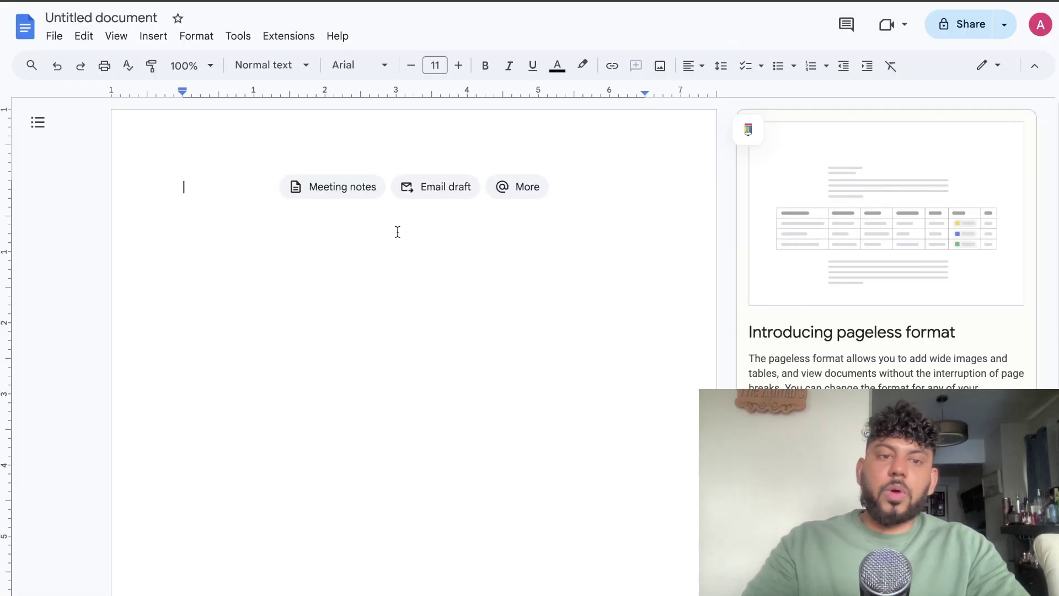
Step: Paste the keyword lists into a new Google Doc titled 'Main Keywords:'
{"action": "right_click", "coordinate": [350, 246]}
{"action": "left_click", "coordinate": [402, 309]}
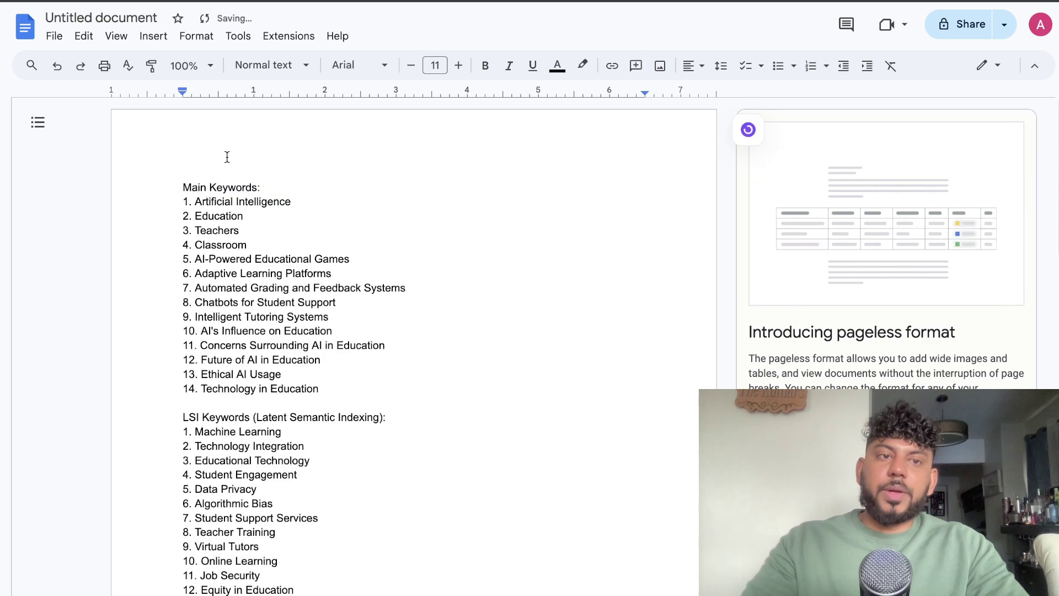
{"action": "left_click", "coordinate": [88, 20]}
{"action": "left_click", "coordinate": [185, 180]}
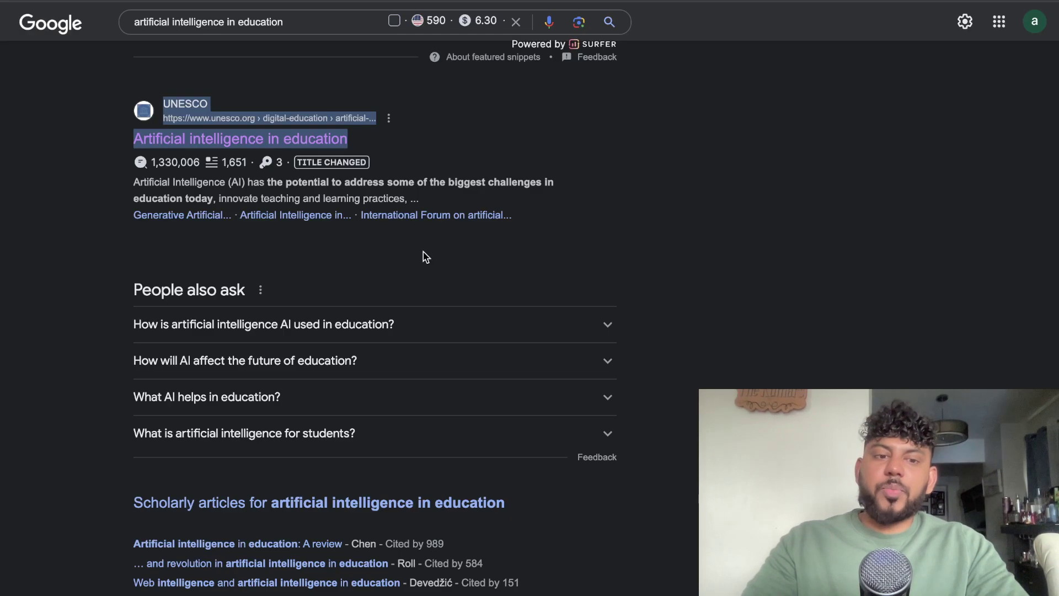
Step: Open the University of San Diego '43 Examples' article in a new tab
{"action": "scroll", "coordinate": [390, 318], "scroll_direction": "down", "scroll_amount": 1}
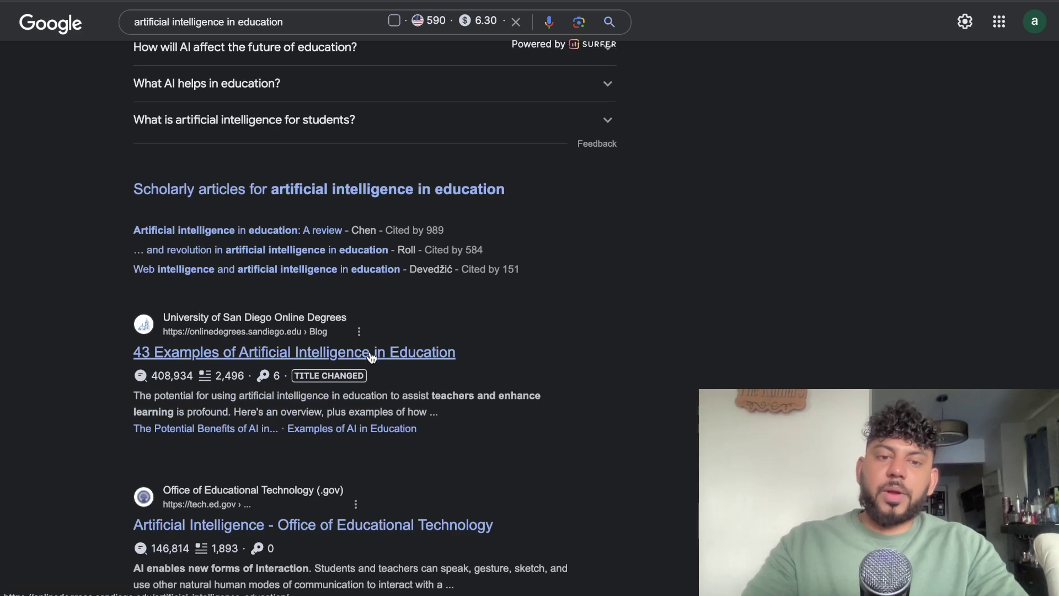
{"action": "right_click", "coordinate": [369, 347]}
{"action": "left_click", "coordinate": [444, 271]}
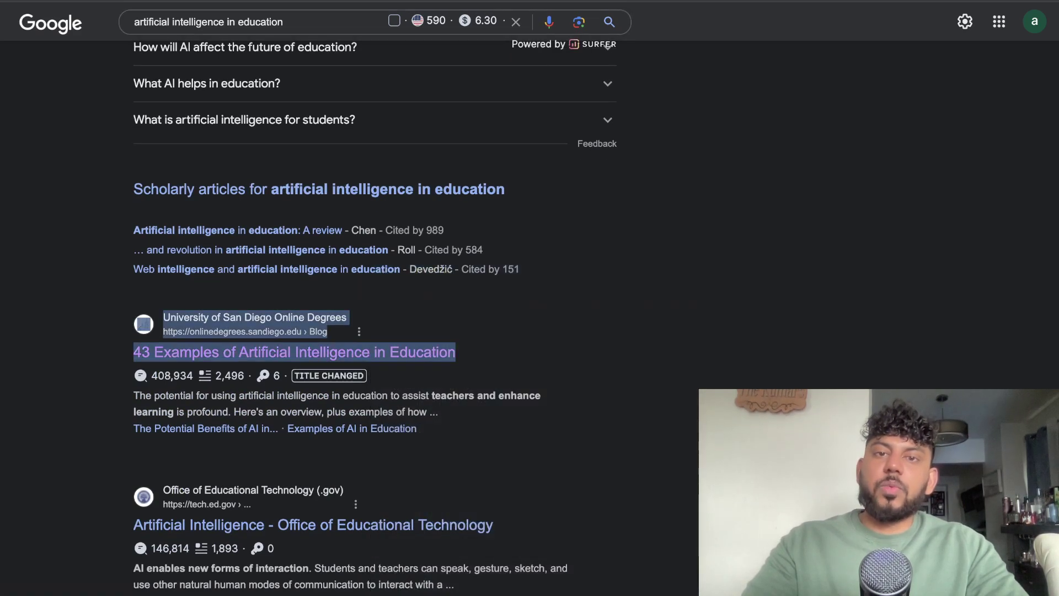
{"action": "key", "text": "ctrl+Tab"}
Step: Generate main, LSI and 20 variation keywords for that article with HARPA AI
{"action": "scroll", "coordinate": [573, 153], "scroll_direction": "down", "scroll_amount": 2}
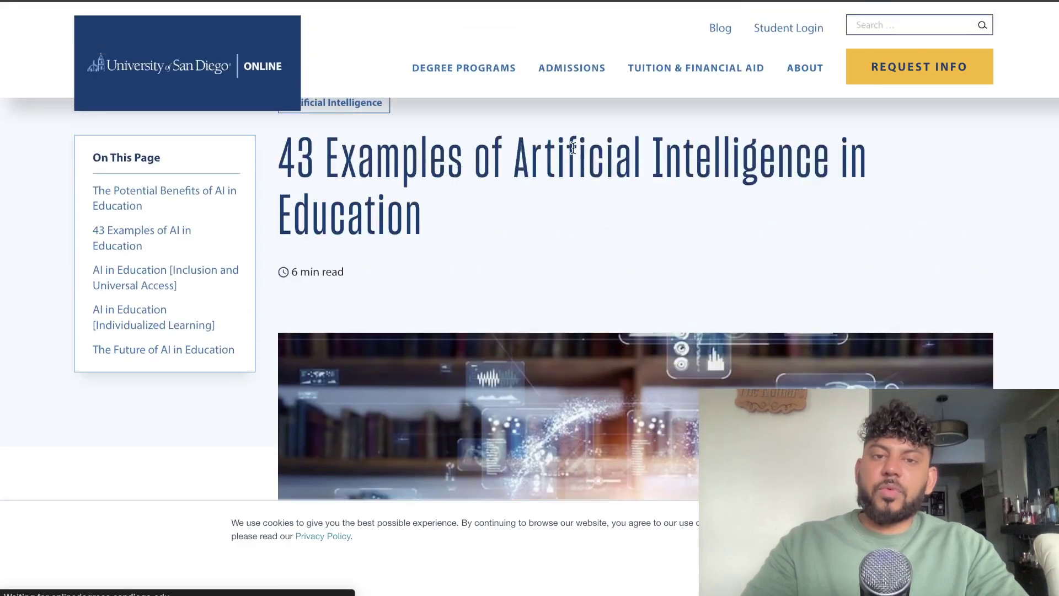
{"action": "scroll", "coordinate": [685, 354], "scroll_direction": "down", "scroll_amount": 15}
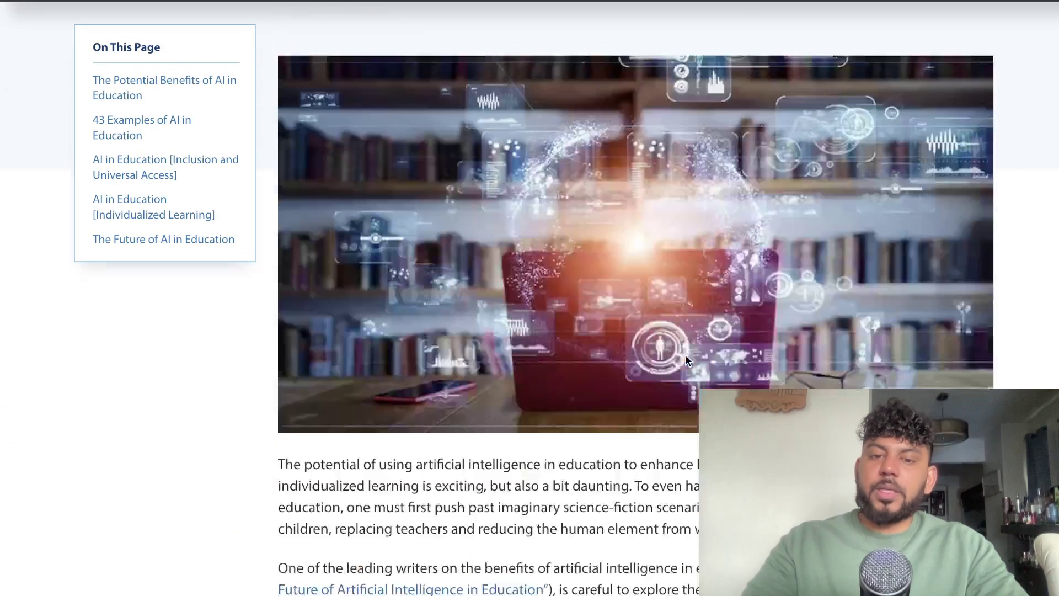
{"action": "scroll", "coordinate": [686, 357], "scroll_direction": "down", "scroll_amount": 3}
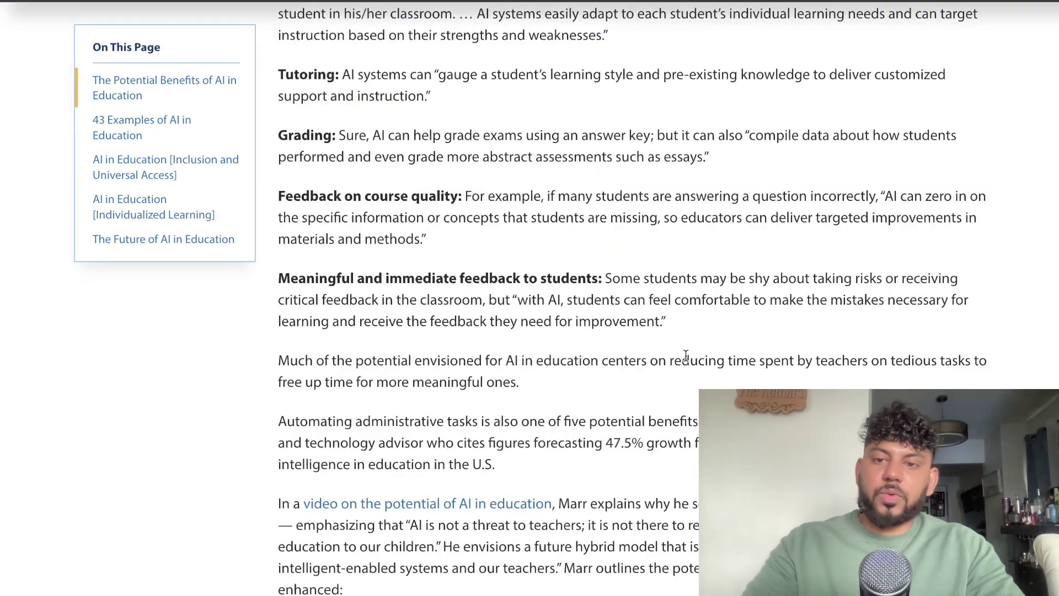
{"action": "key", "text": "alt+a"}
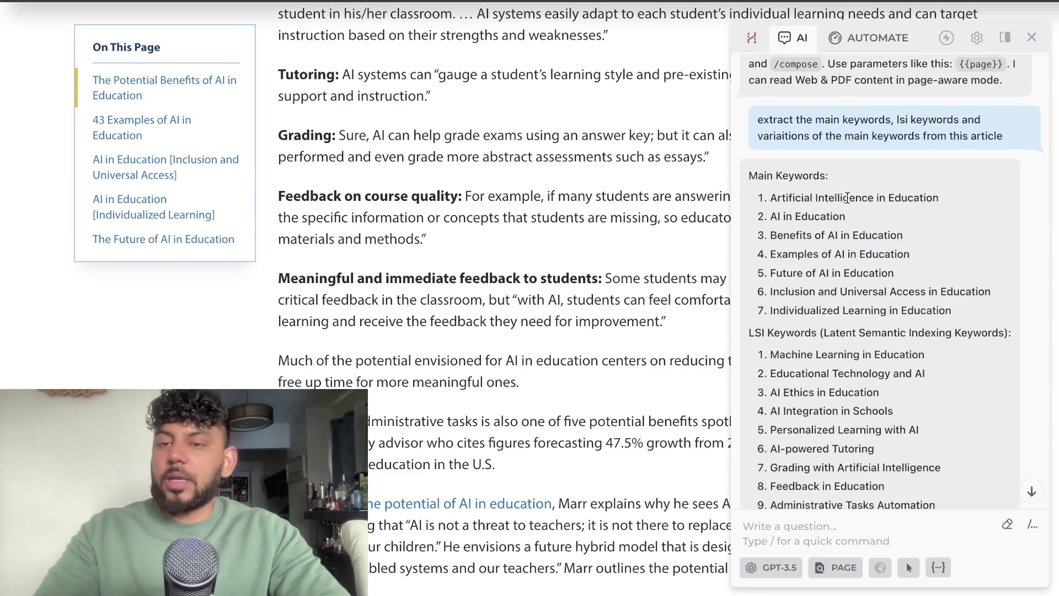
{"action": "scroll", "coordinate": [847, 197], "scroll_direction": "down", "scroll_amount": 3}
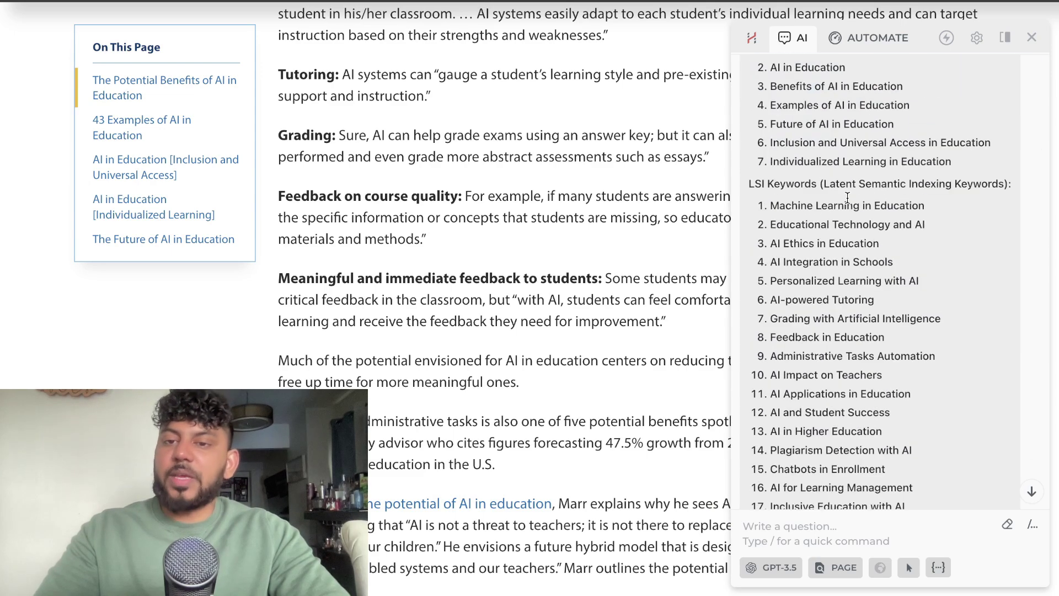
{"action": "scroll", "coordinate": [847, 197], "scroll_direction": "down", "scroll_amount": 9}
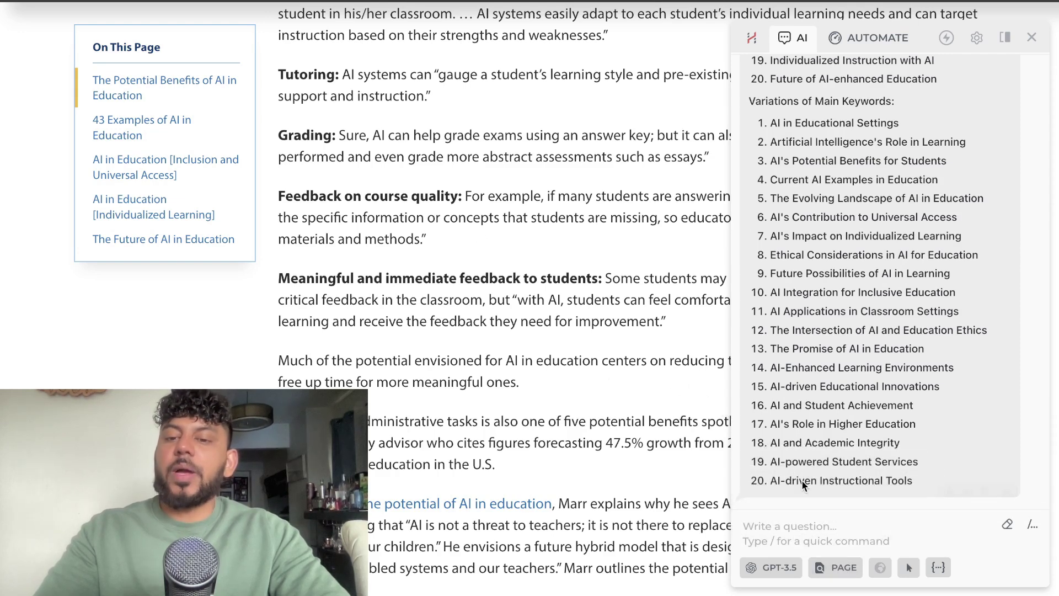
{"action": "mouse_move", "coordinate": [839, 579]}
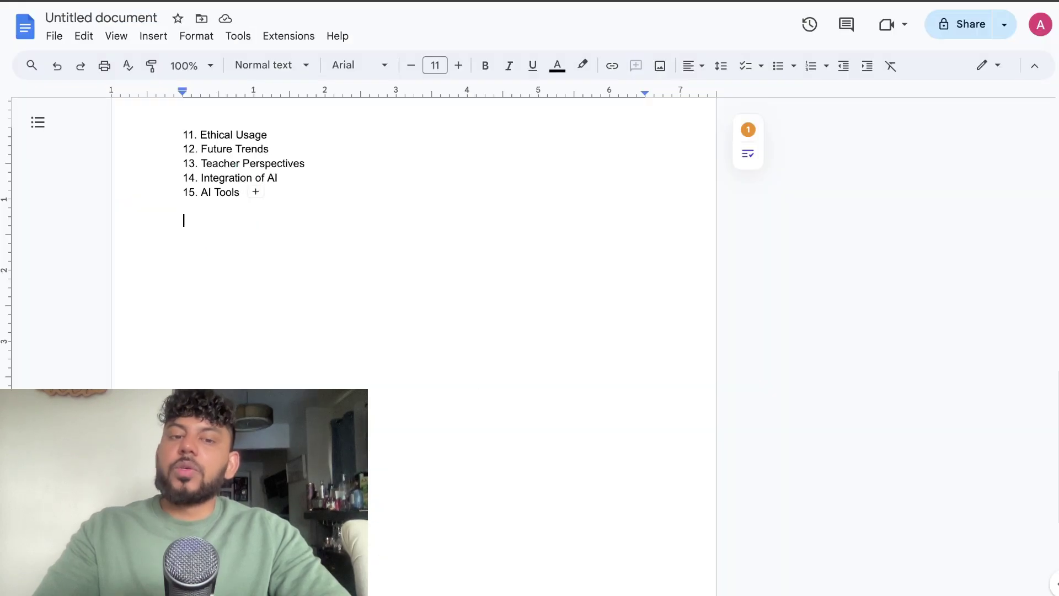
Step: Paste the University of San Diego keyword lists below '15. AI Tools' in the Google Doc
{"action": "key", "text": "ctrl+v"}
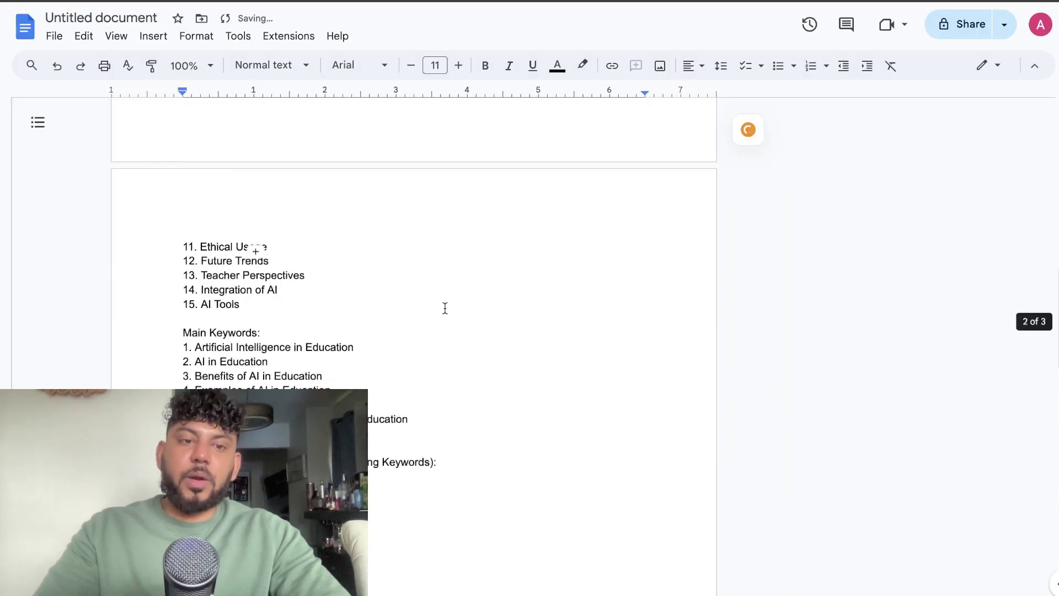
{"action": "scroll", "coordinate": [497, 276], "scroll_direction": "up", "scroll_amount": 10}
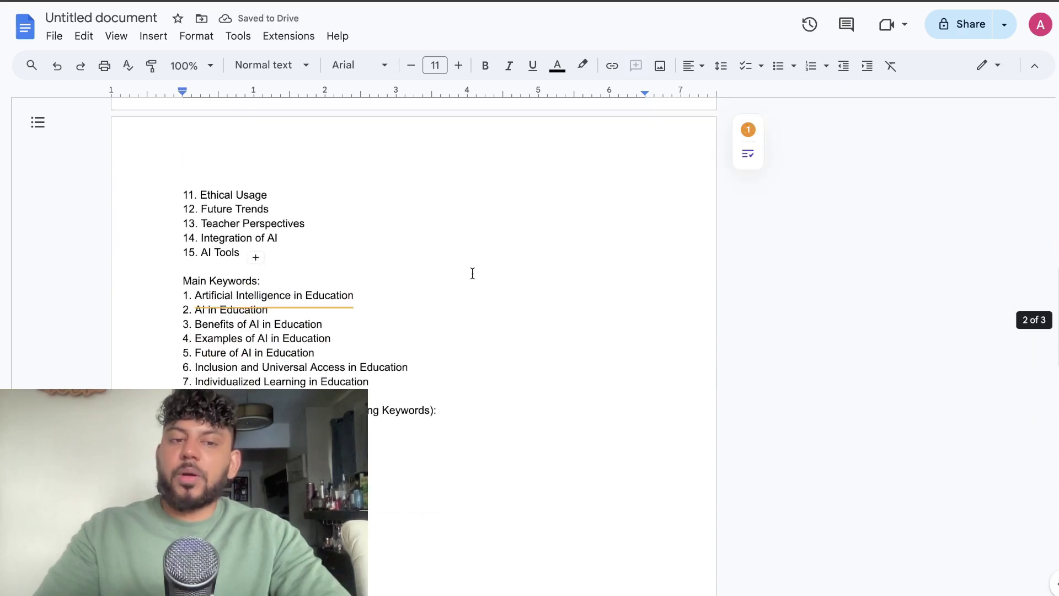
{"action": "scroll", "coordinate": [625, 240], "scroll_direction": "down", "scroll_amount": 7}
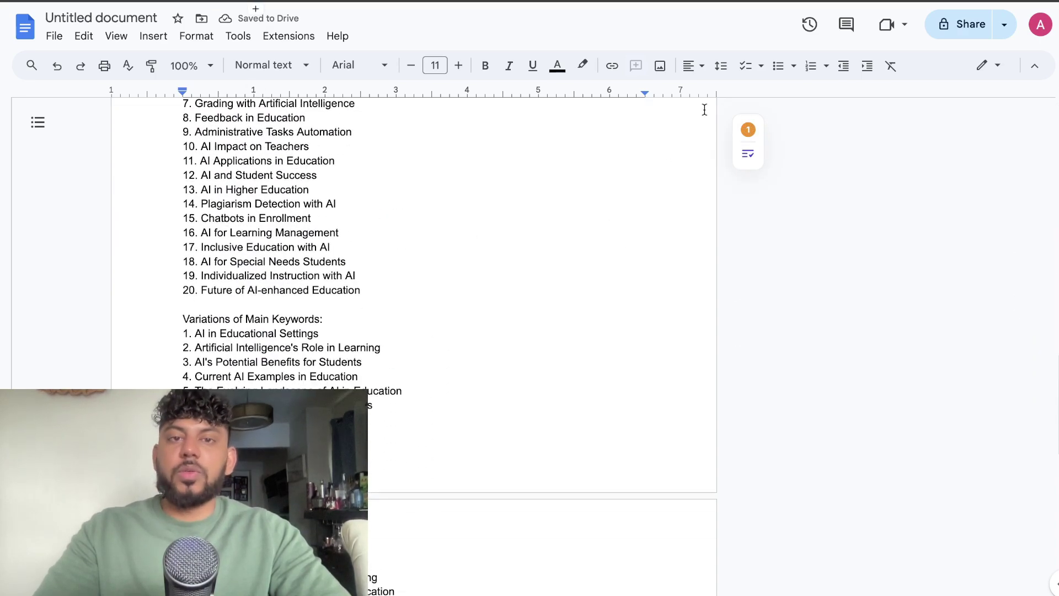
{"action": "key", "text": "ctrl+Tab"}
Step: Open the Common Sense Education 'ChatGPT and Beyond' article and briefly bring up HARPA AI
{"action": "scroll", "coordinate": [407, 268], "scroll_direction": "down", "scroll_amount": 4}
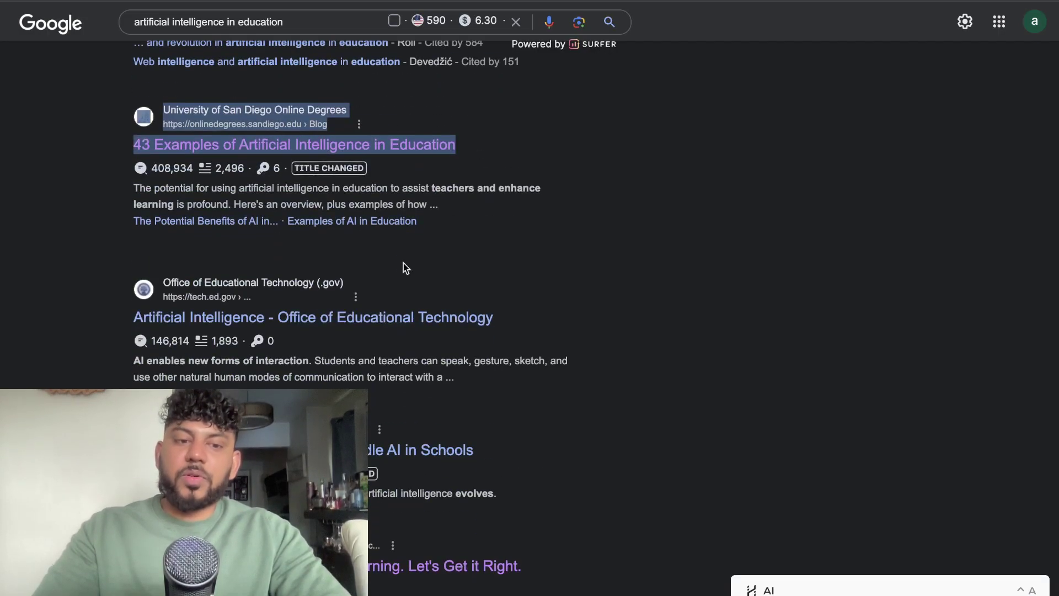
{"action": "left_click", "coordinate": [336, 449]}
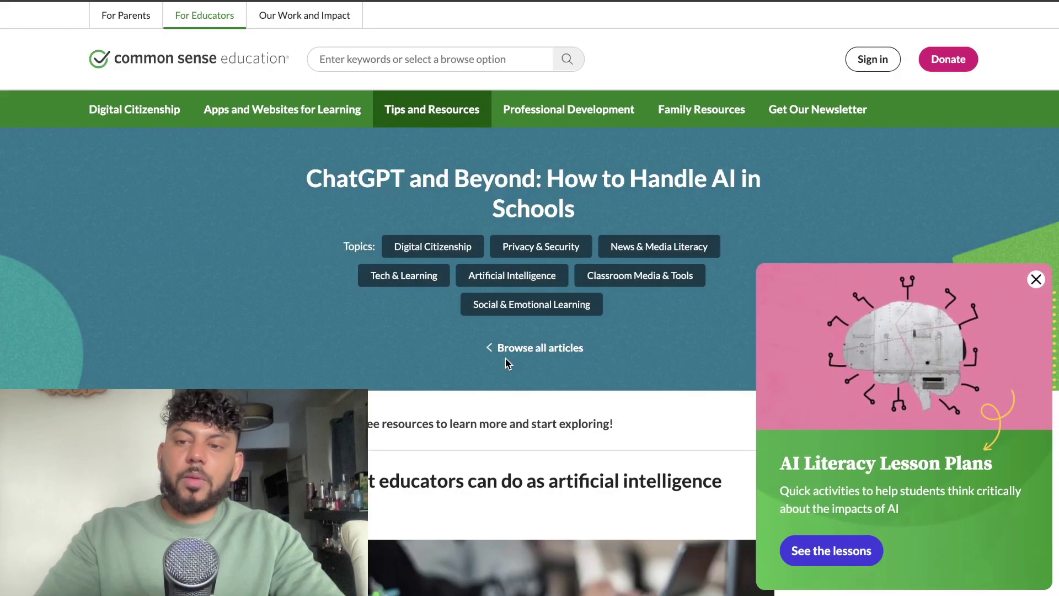
{"action": "key", "text": "alt+a"}
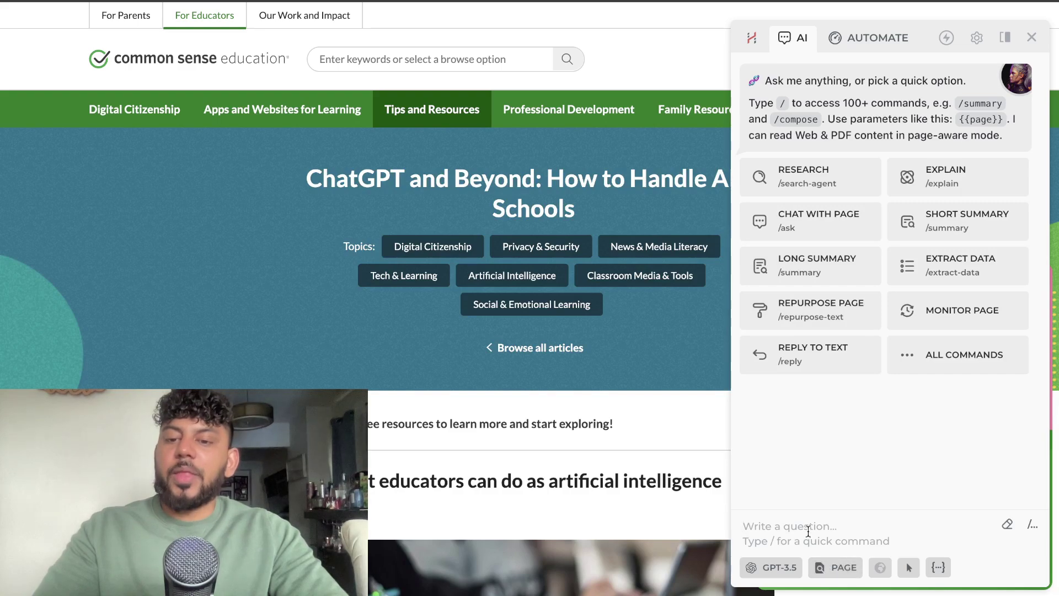
{"action": "left_click", "coordinate": [1031, 39]}
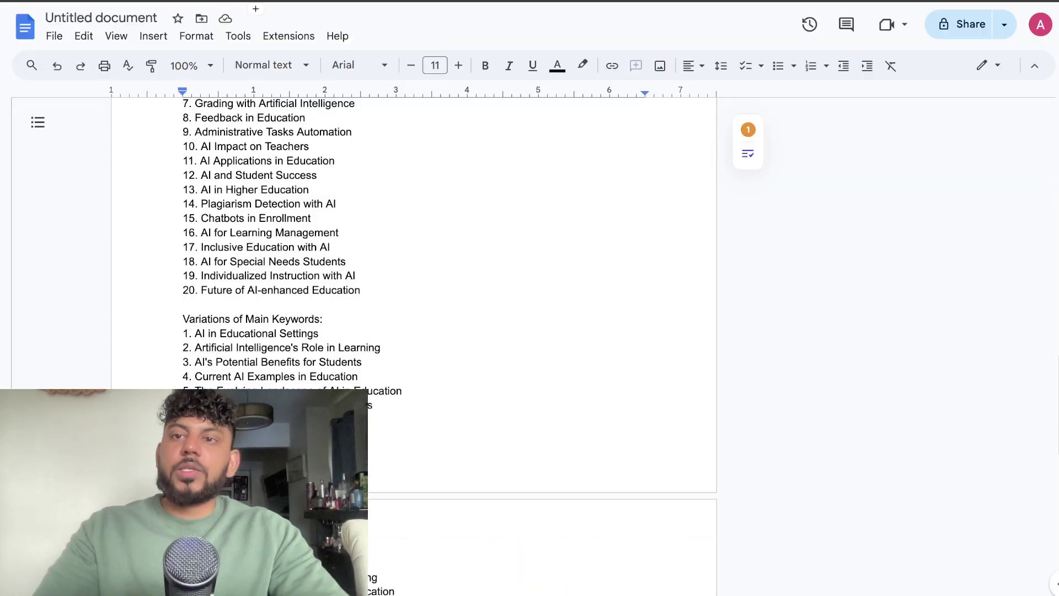
{"action": "scroll", "coordinate": [485, 280], "scroll_direction": "up", "scroll_amount": 8}
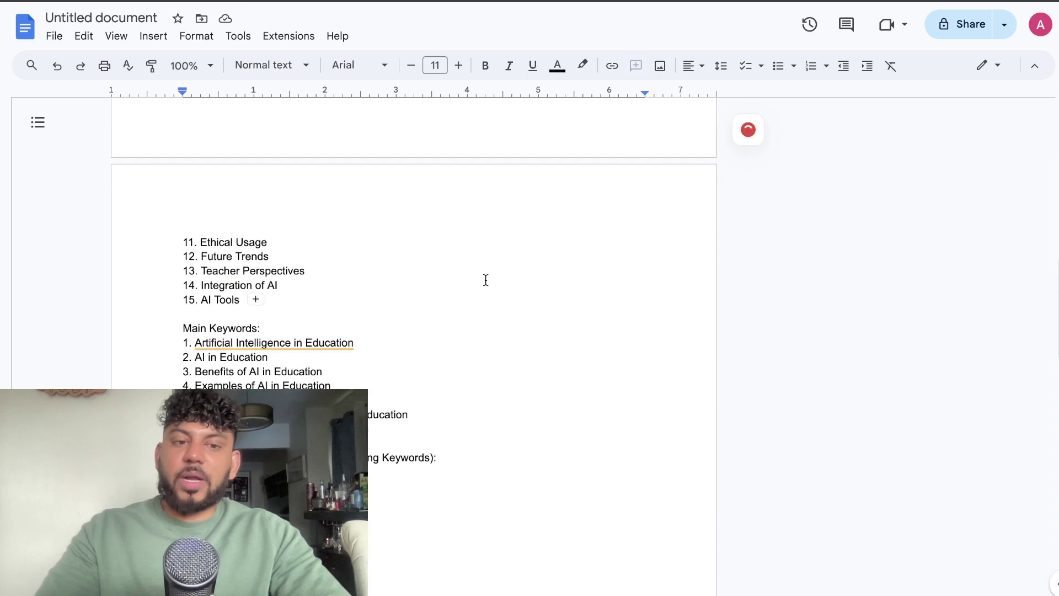
{"action": "scroll", "coordinate": [485, 280], "scroll_direction": "up", "scroll_amount": 10}
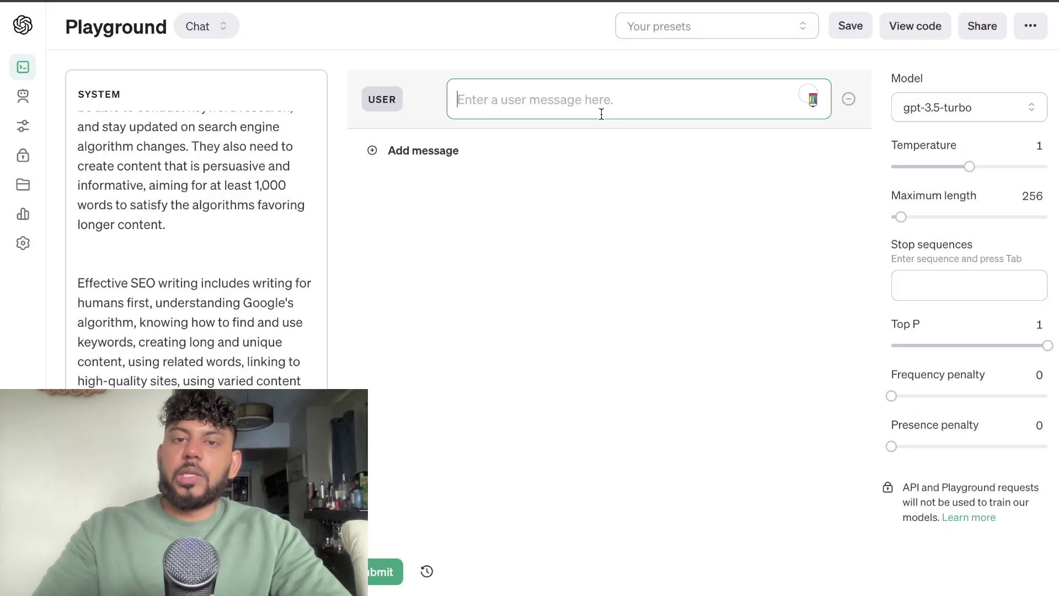
Step: Paste the outline prompt and set gpt-4-turbo-preview, temperature 0.63, maximum length 2196
{"action": "type", "text": "Your first task is to write an in-depth and comprehensive blog post outline for an article about: artificial intelligence in accounting  Keep in mind this is also the target keyword we are trying to rank for so include it and variations of the keyword  in the h1,h2,h3 and throughout the article.  Create an indept blog post outline with every single question or topic a person would have for this blog post topic. Include information specific to topic you are writing about but also general information about the blog post topic that would be useful for readers. write in a simple, easy to read tone."}
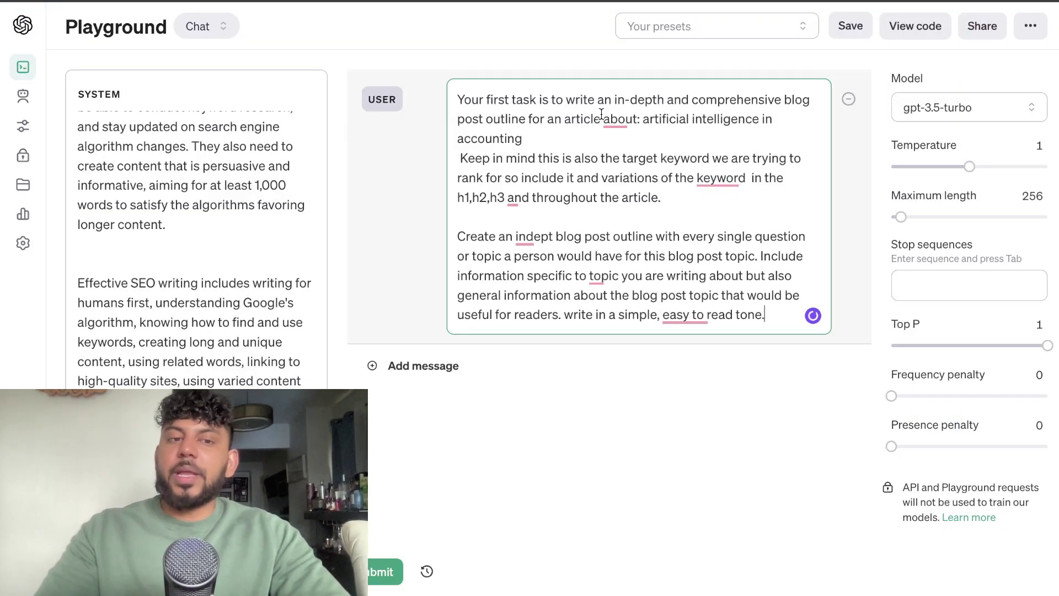
{"action": "left_click", "coordinate": [944, 113]}
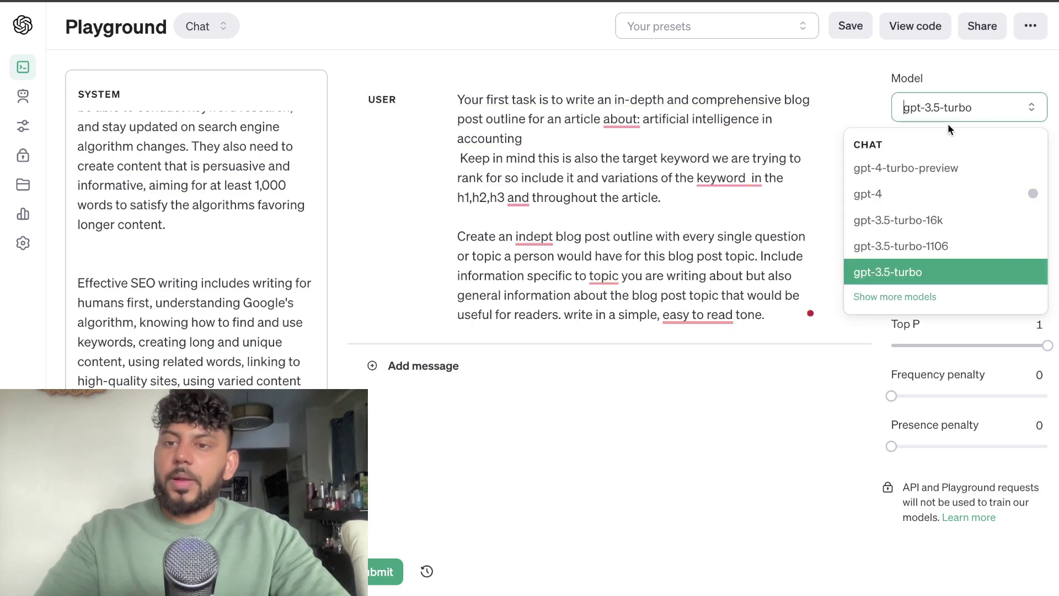
{"action": "left_click", "coordinate": [943, 157]}
{"action": "left_click", "coordinate": [940, 167]}
{"action": "left_click_drag", "start_coordinate": [901, 217], "coordinate": [975, 217]}
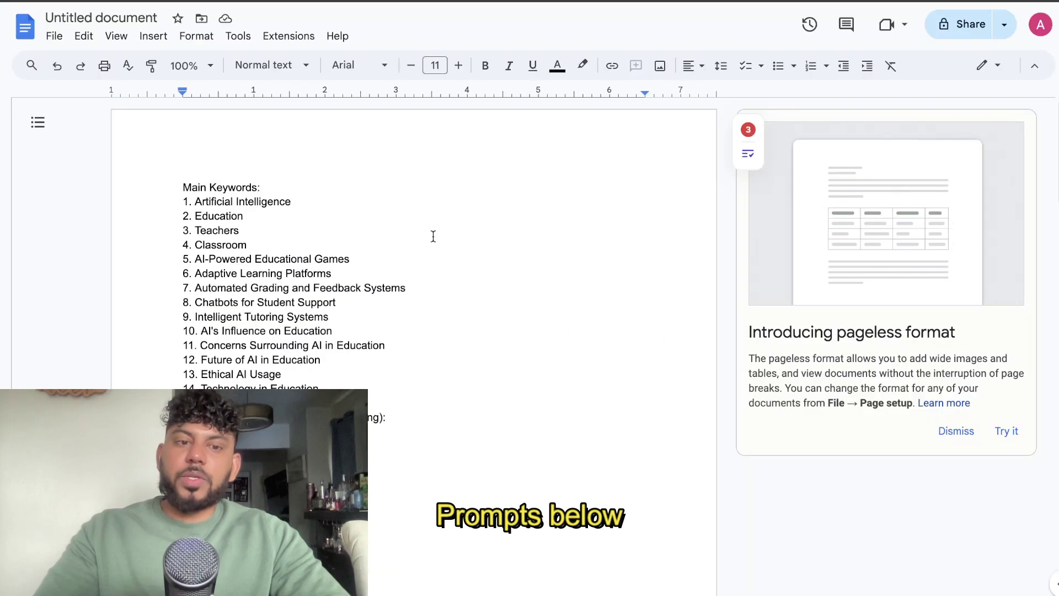
Step: Scroll through the pasted outline prompt to review it
{"action": "scroll", "coordinate": [433, 234], "scroll_direction": "down", "scroll_amount": 15}
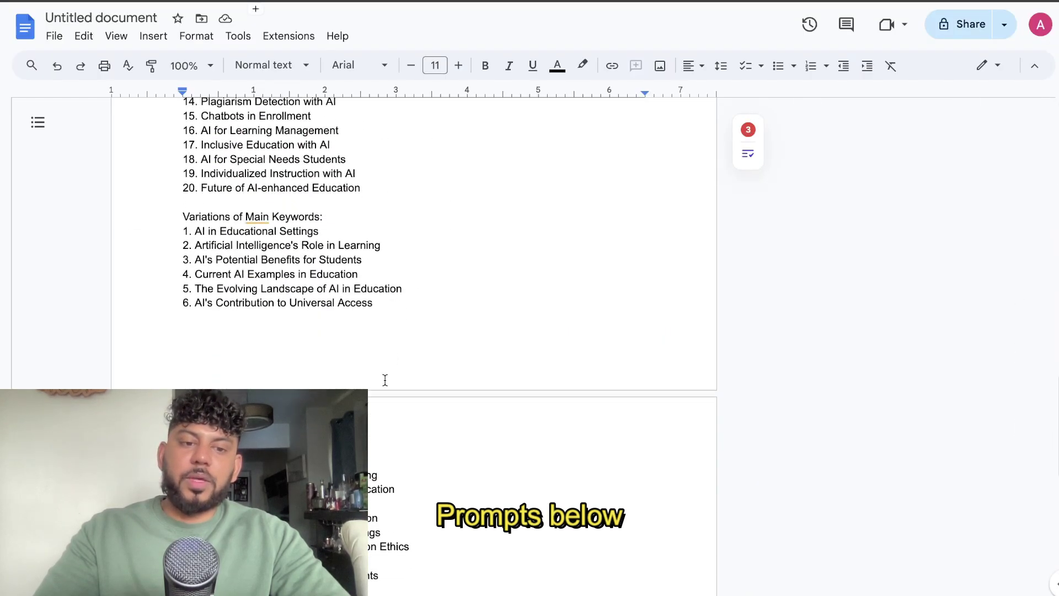
{"action": "scroll", "coordinate": [385, 380], "scroll_direction": "down", "scroll_amount": 6}
{"action": "left_click_drag", "start_coordinate": [383, 324], "coordinate": [189, 192]}
{"action": "scroll", "coordinate": [312, 232], "scroll_direction": "up", "scroll_amount": 15}
{"action": "scroll", "coordinate": [309, 227], "scroll_direction": "up", "scroll_amount": 5}
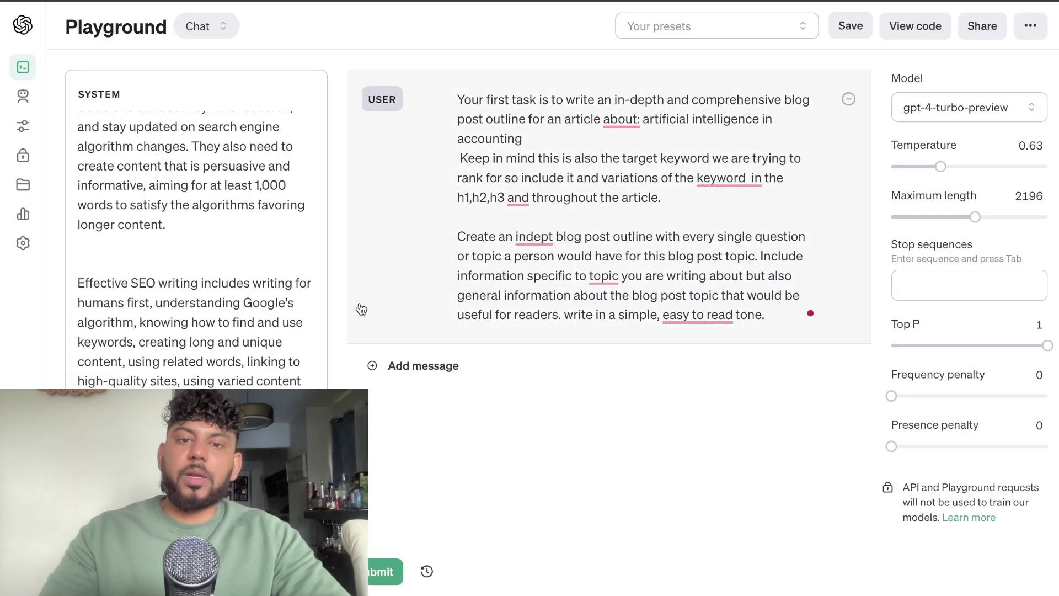
{"action": "scroll", "coordinate": [160, 333], "scroll_direction": "down", "scroll_amount": 1}
{"action": "scroll", "coordinate": [221, 370], "scroll_direction": "up", "scroll_amount": 15}
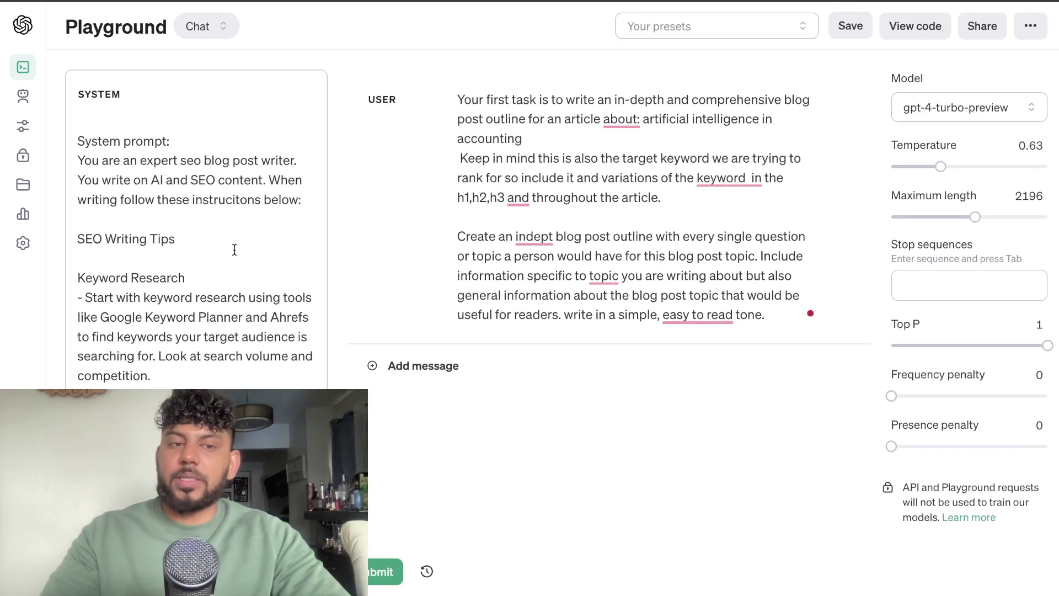
{"action": "scroll", "coordinate": [207, 294], "scroll_direction": "down", "scroll_amount": 15}
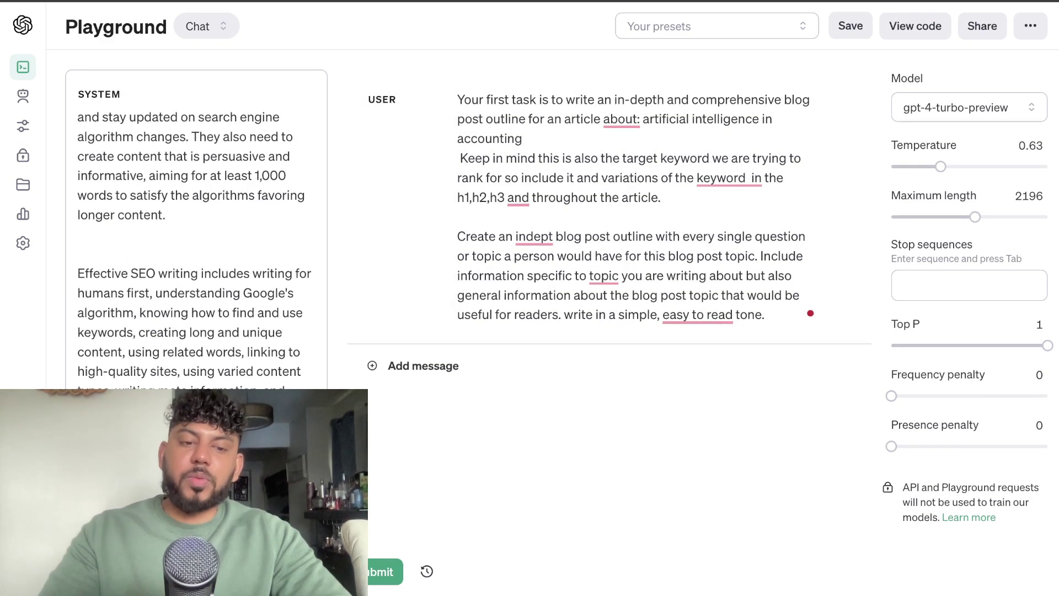
{"action": "scroll", "coordinate": [196, 249], "scroll_direction": "down", "scroll_amount": 1}
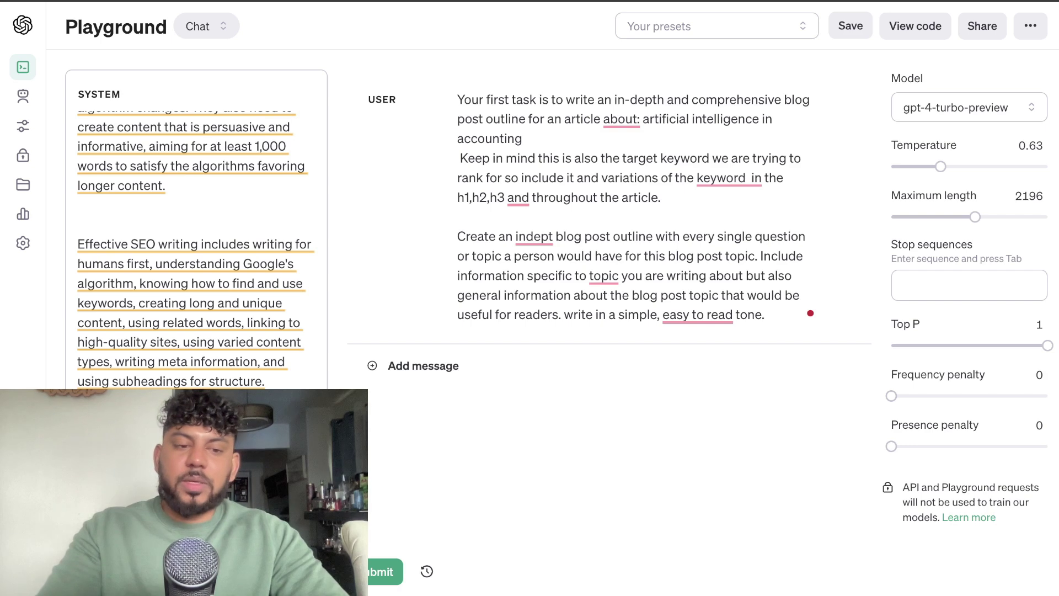
{"action": "scroll", "coordinate": [196, 248], "scroll_direction": "down", "scroll_amount": 1}
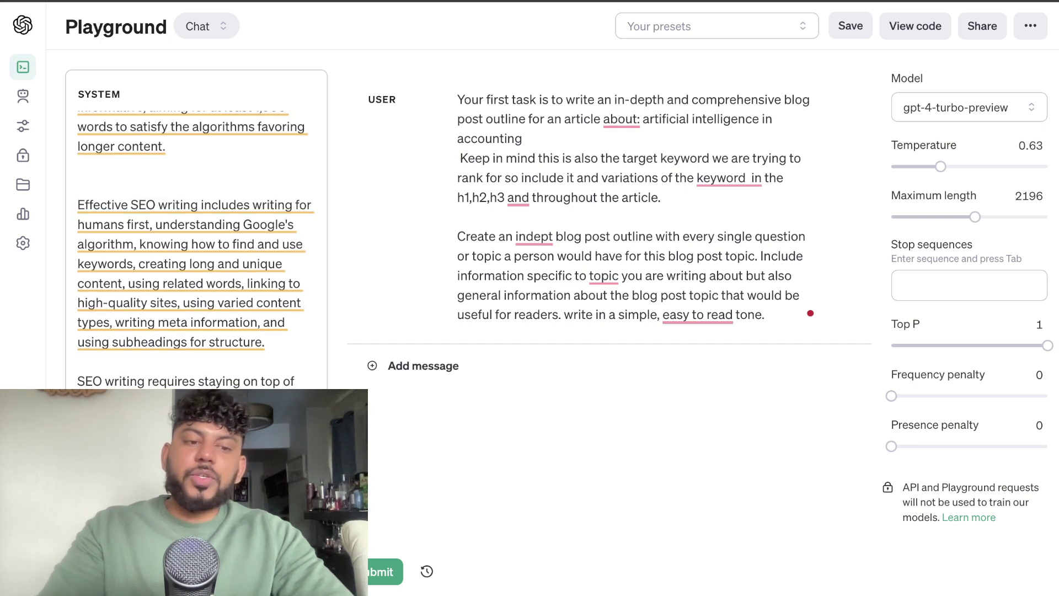
{"action": "scroll", "coordinate": [196, 248], "scroll_direction": "down", "scroll_amount": 1}
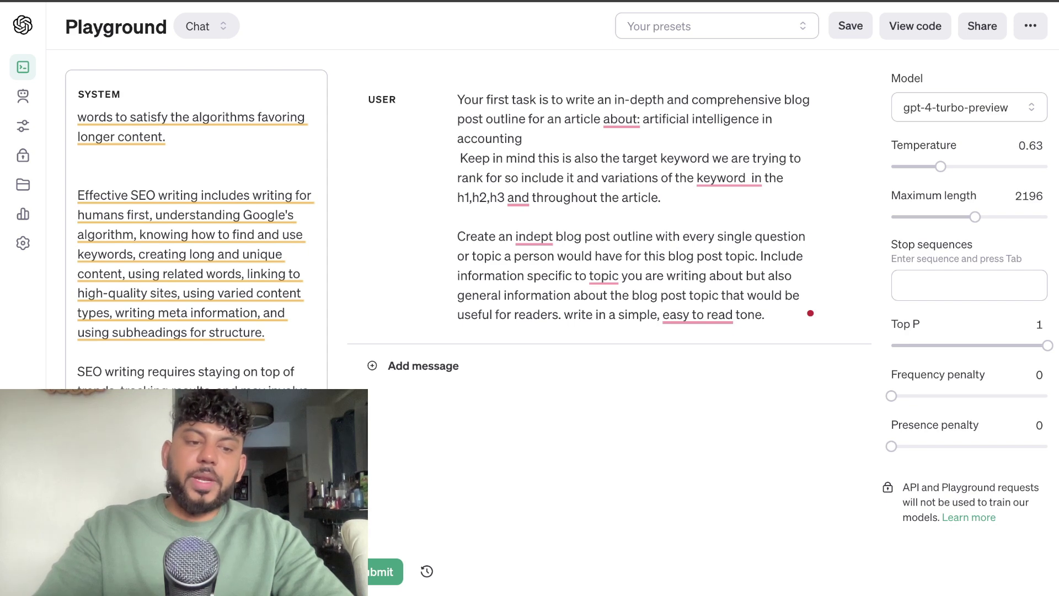
{"action": "scroll", "coordinate": [196, 248], "scroll_direction": "down", "scroll_amount": 6}
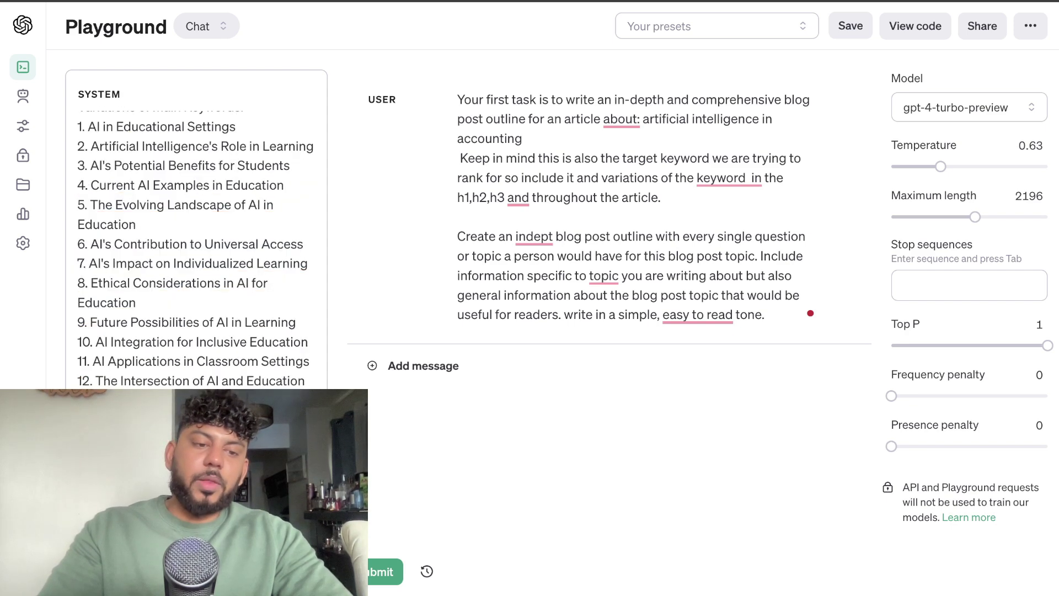
{"action": "scroll", "coordinate": [196, 248], "scroll_direction": "down", "scroll_amount": 10}
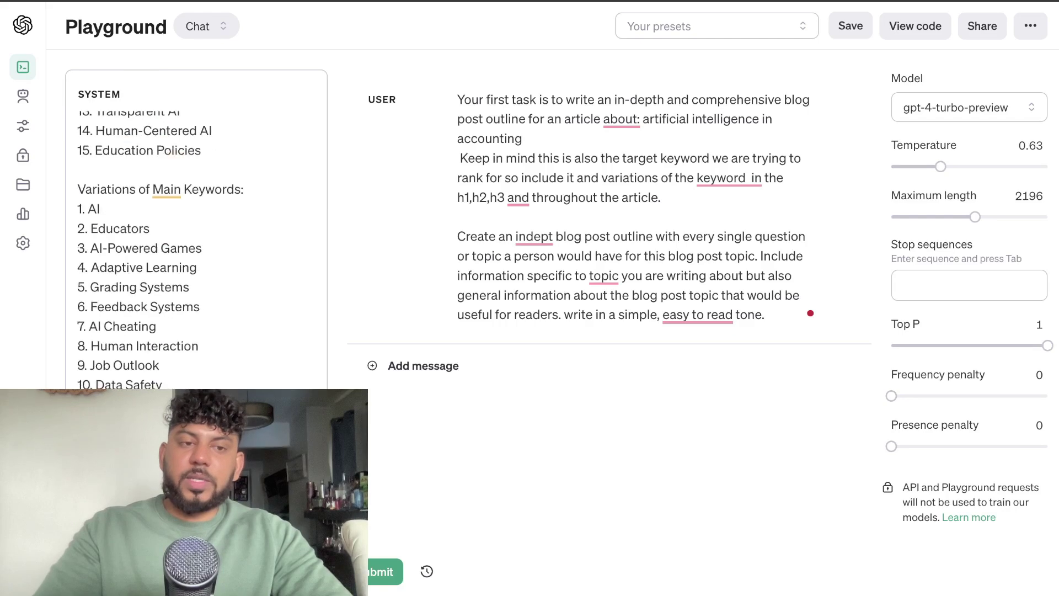
{"action": "scroll", "coordinate": [196, 248], "scroll_direction": "up", "scroll_amount": 10}
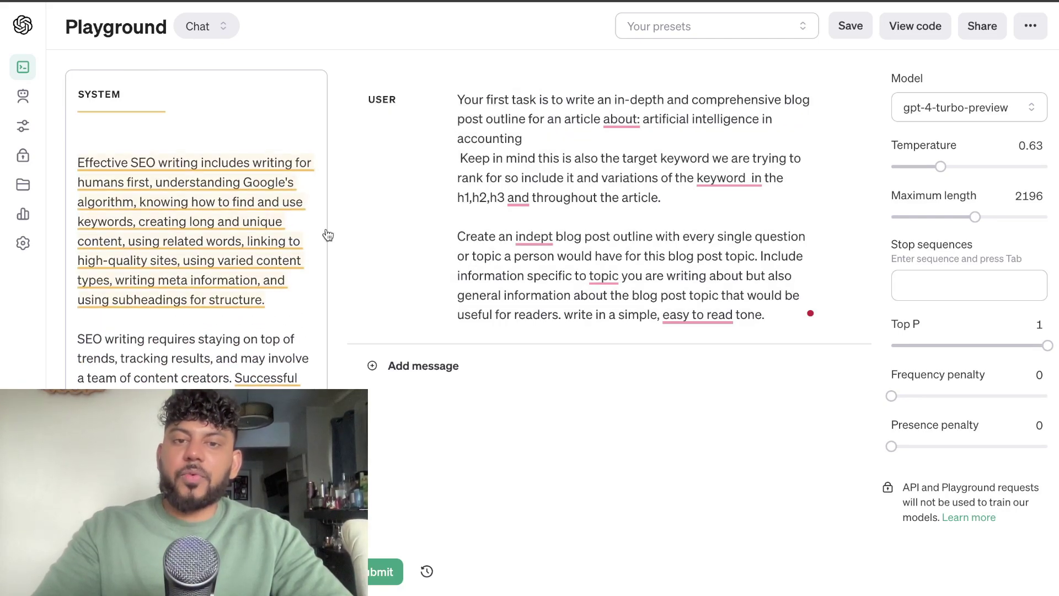
Step: Change the target keyword from 'accounting' to 'education' and run the prompt
{"action": "left_click", "coordinate": [613, 102]}
{"action": "left_click_drag", "start_coordinate": [571, 148], "coordinate": [457, 99]}
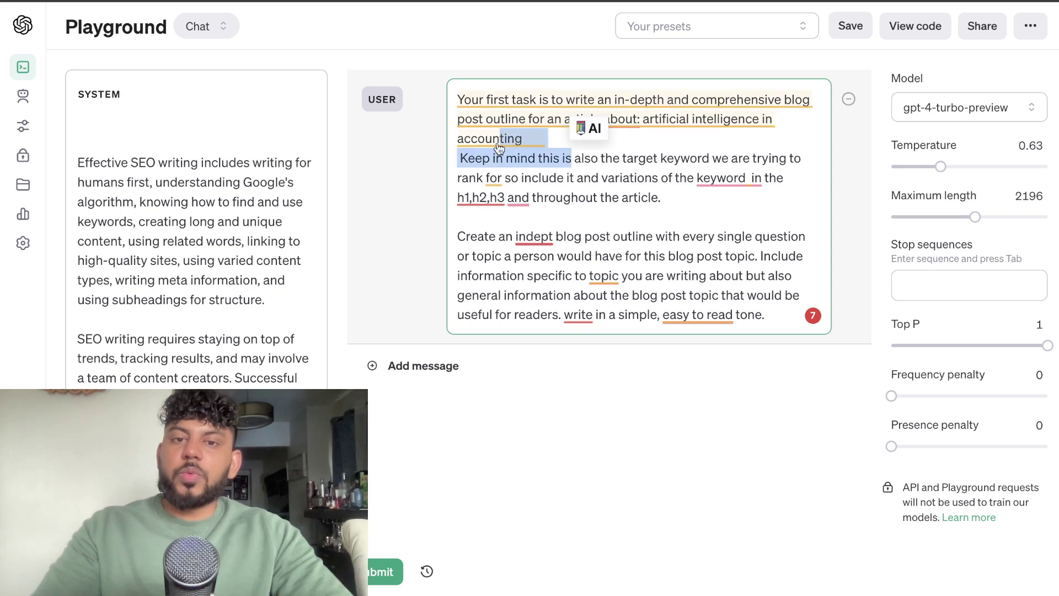
{"action": "left_click", "coordinate": [523, 139]}
{"action": "key", "text": "Escape"}
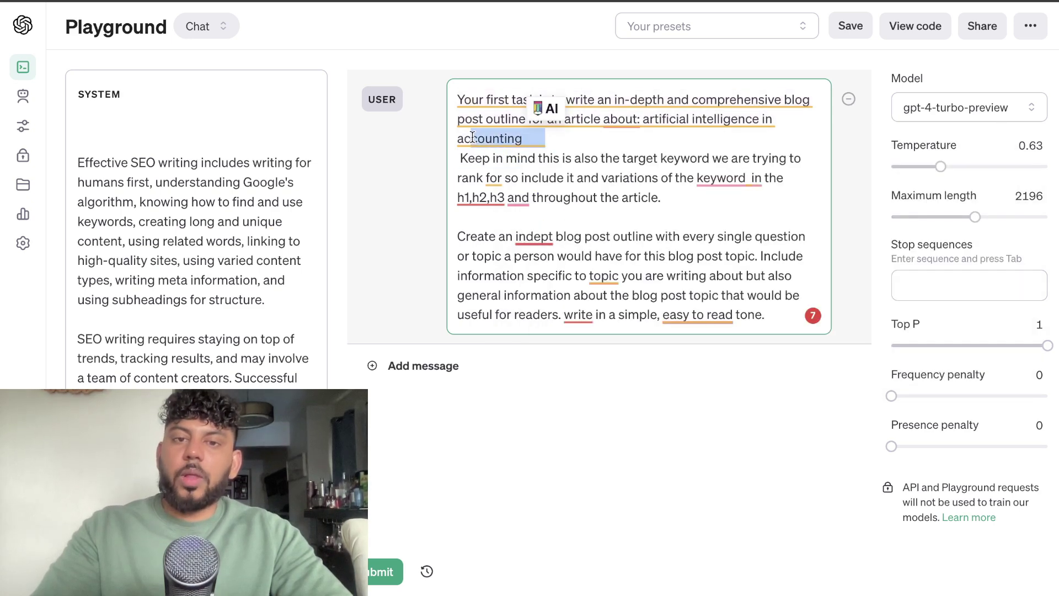
{"action": "left_click", "coordinate": [553, 136]}
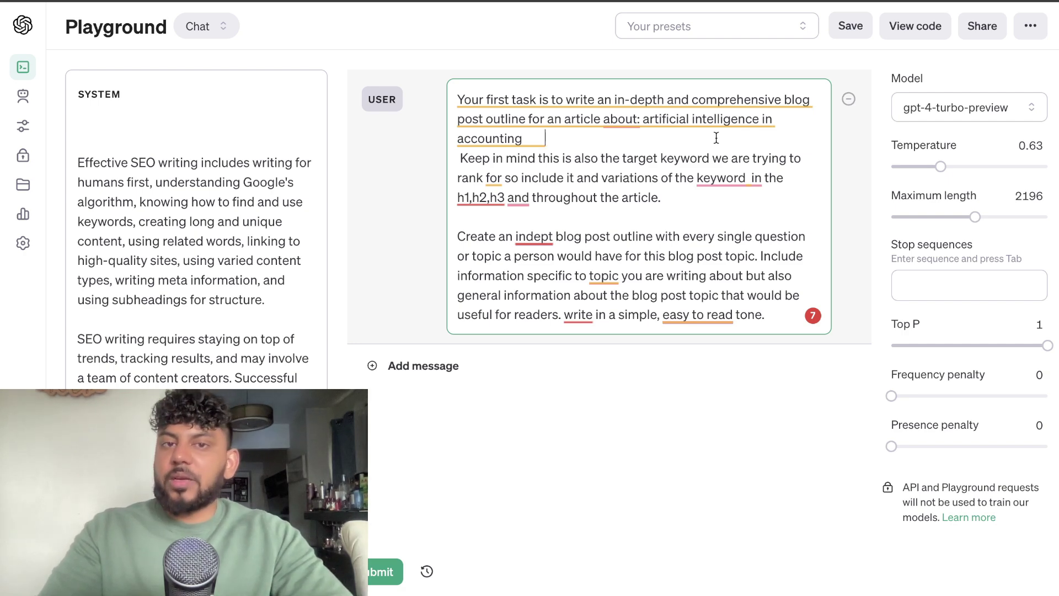
{"action": "key", "text": "ctrl+shift+Left"}
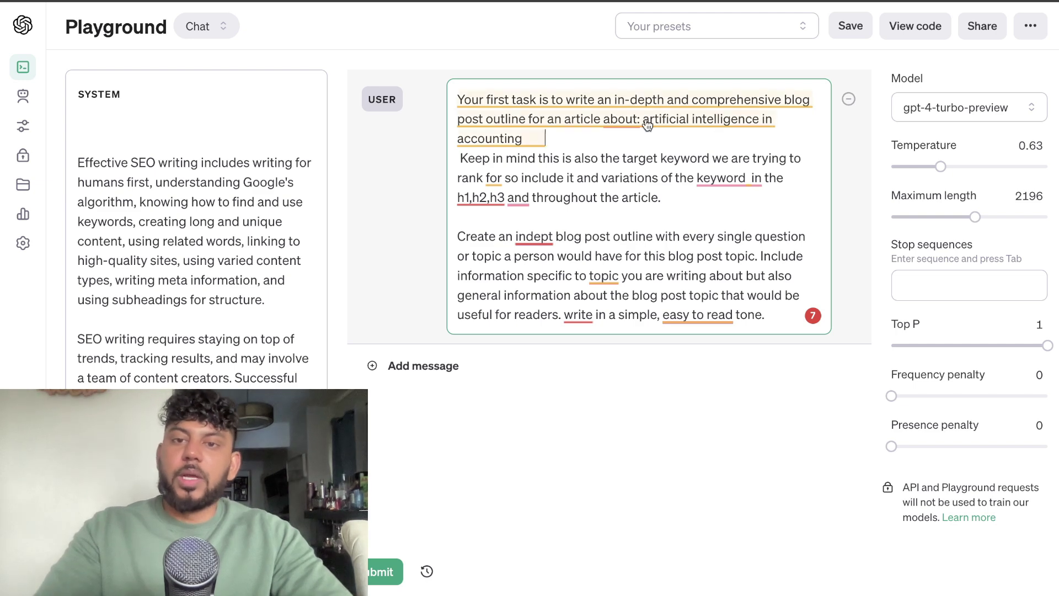
{"action": "type", "text": "education"}
{"action": "left_click", "coordinate": [387, 572]}
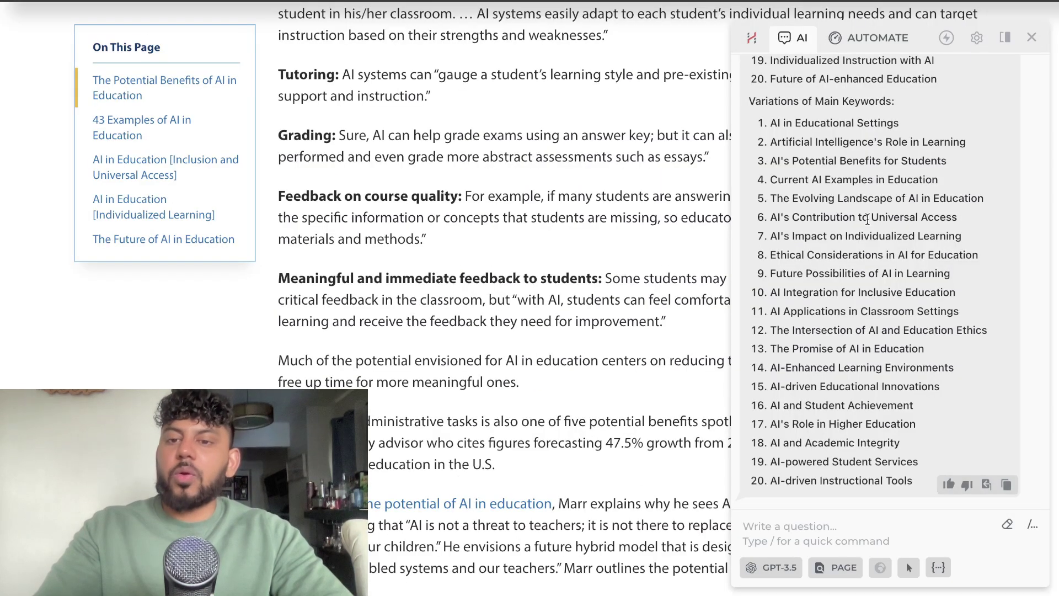
Step: Ask HARPA AI to 'Extract the main outline from this article' and paste it into a new user message
{"action": "left_click", "coordinate": [842, 527]}
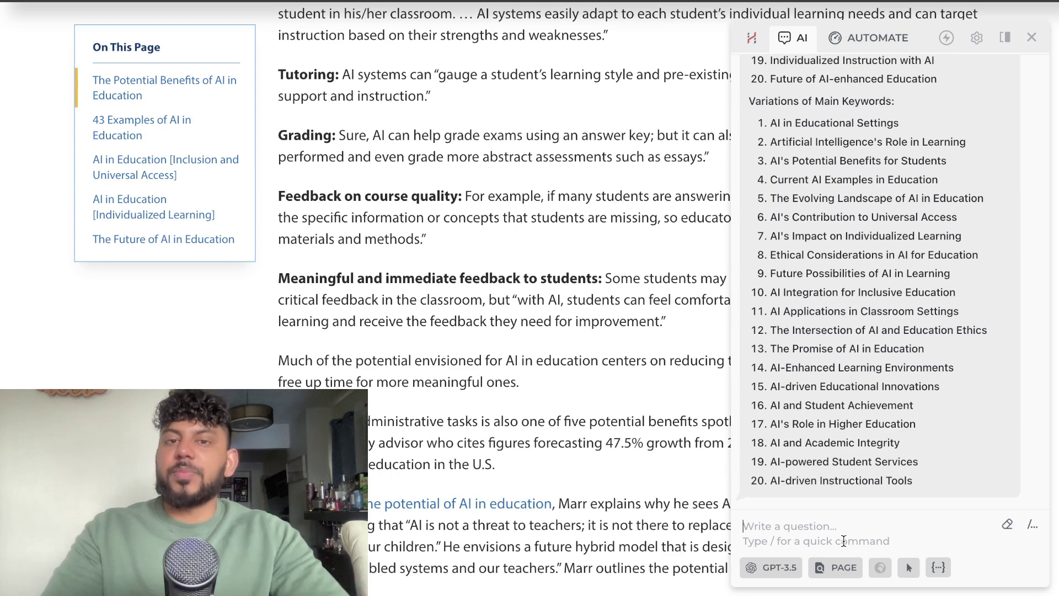
{"action": "type", "text": "Extract the main outline from ths"}
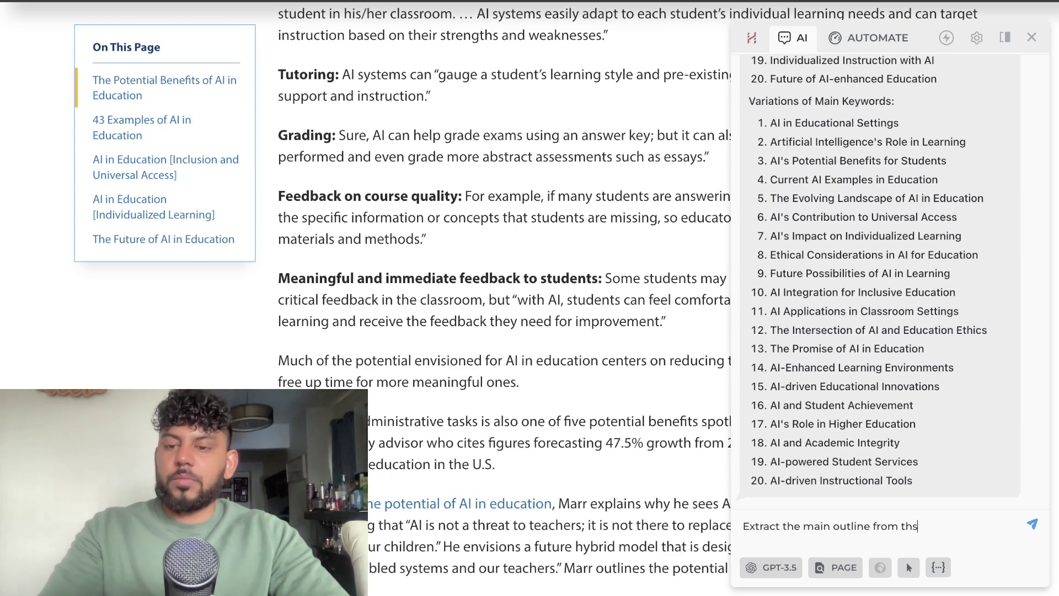
{"action": "key", "text": "BackSpace"}
{"action": "type", "text": "is article"}
{"action": "key", "text": "Return"}
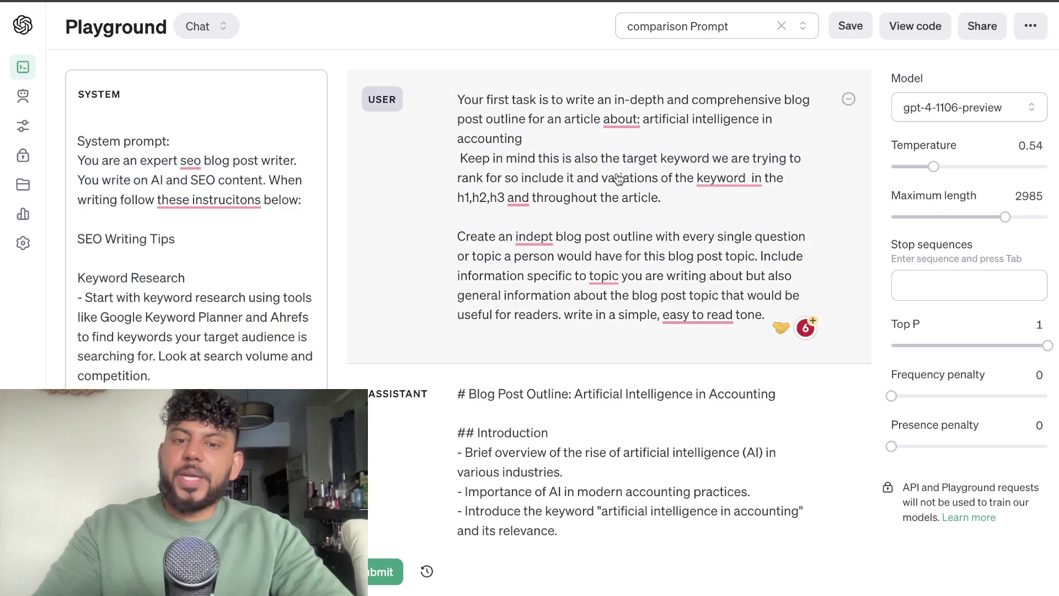
{"action": "scroll", "coordinate": [607, 304], "scroll_direction": "down", "scroll_amount": 15}
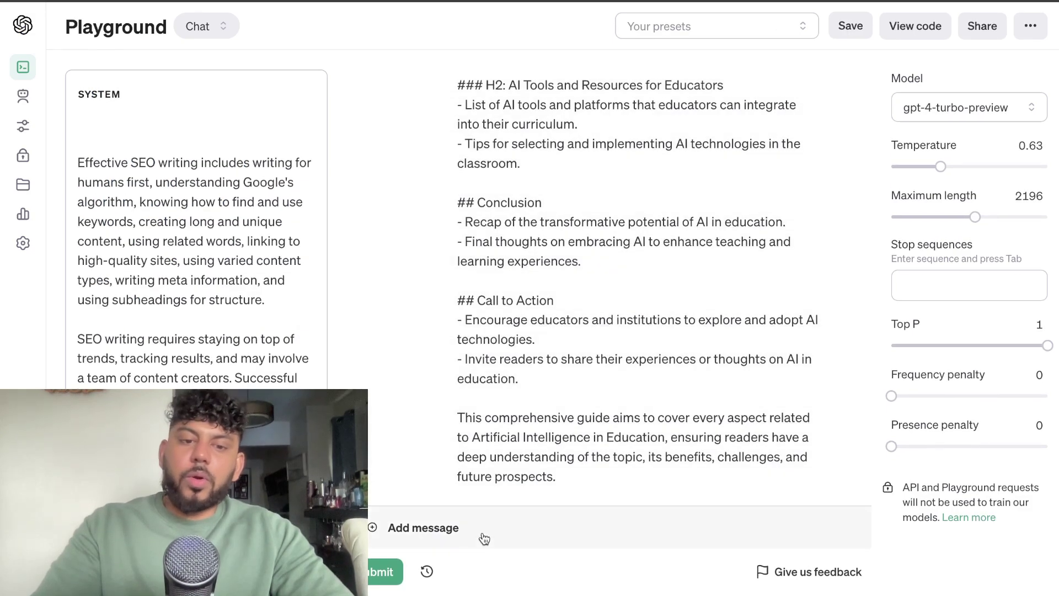
{"action": "left_click", "coordinate": [477, 534]}
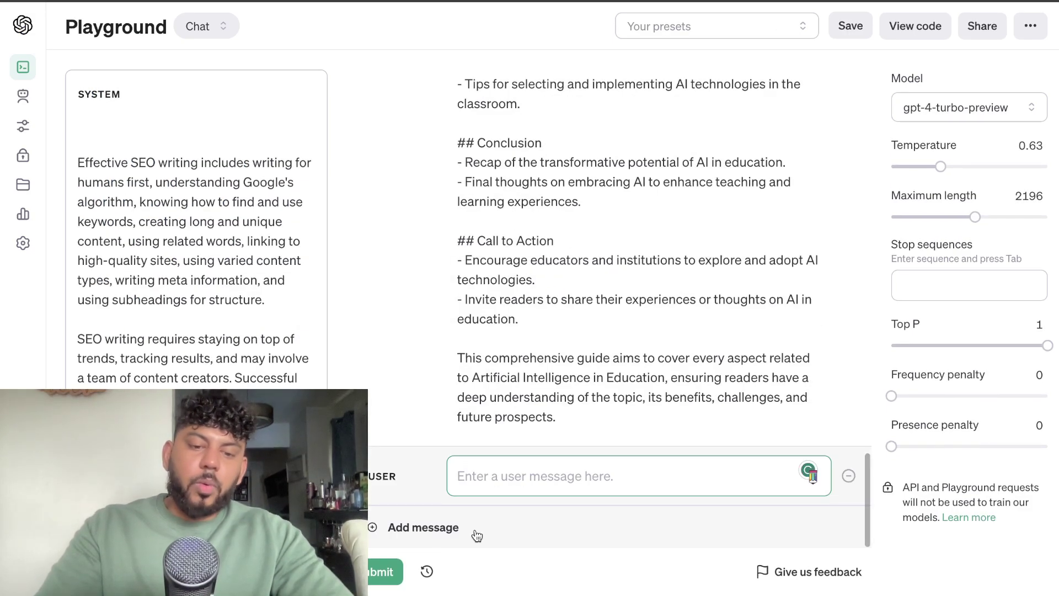
{"action": "key", "text": "ctrl+v"}
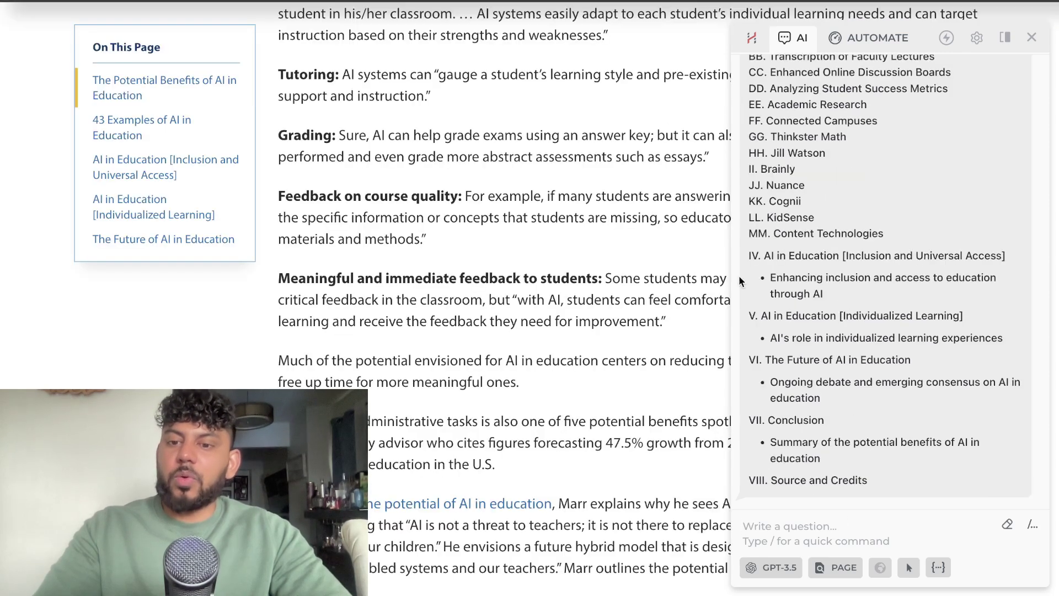
Step: Repeat the outline extraction on the Forbes article and copy its outline
{"action": "scroll", "coordinate": [835, 338], "scroll_direction": "up", "scroll_amount": 10}
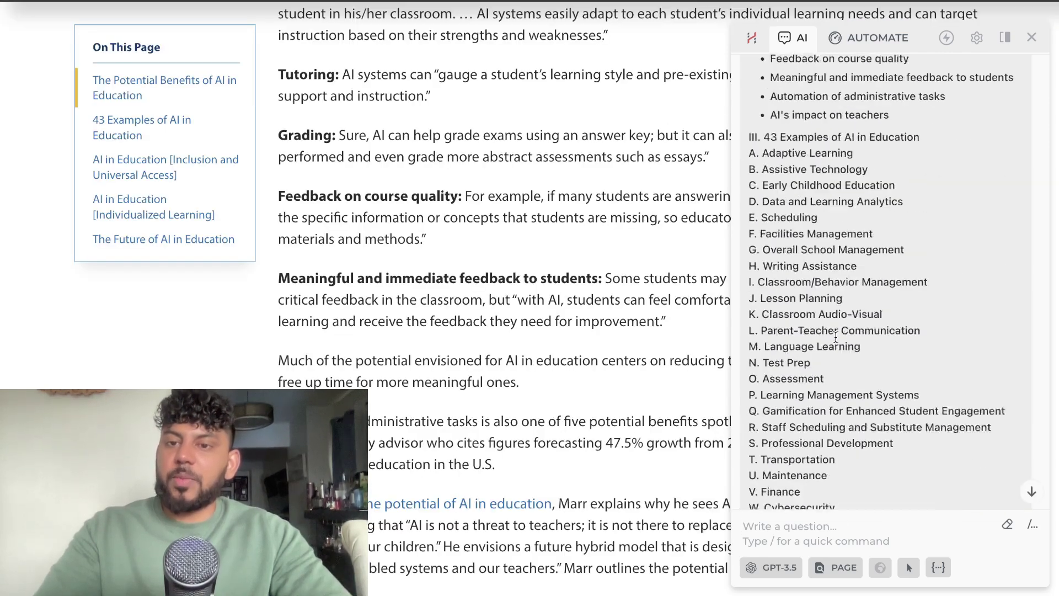
{"action": "scroll", "coordinate": [835, 338], "scroll_direction": "up", "scroll_amount": 2}
{"action": "triple_click", "coordinate": [862, 229]}
{"action": "key", "text": "ctrl+c"}
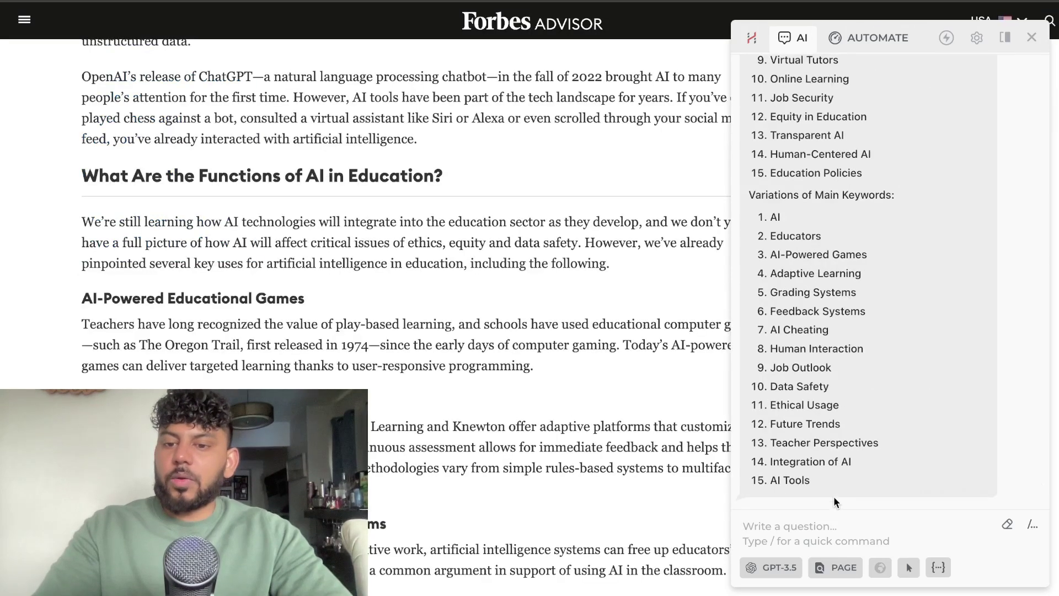
{"action": "left_click", "coordinate": [832, 542]}
{"action": "key", "text": "ctrl+v"}
{"action": "key", "text": "Return"}
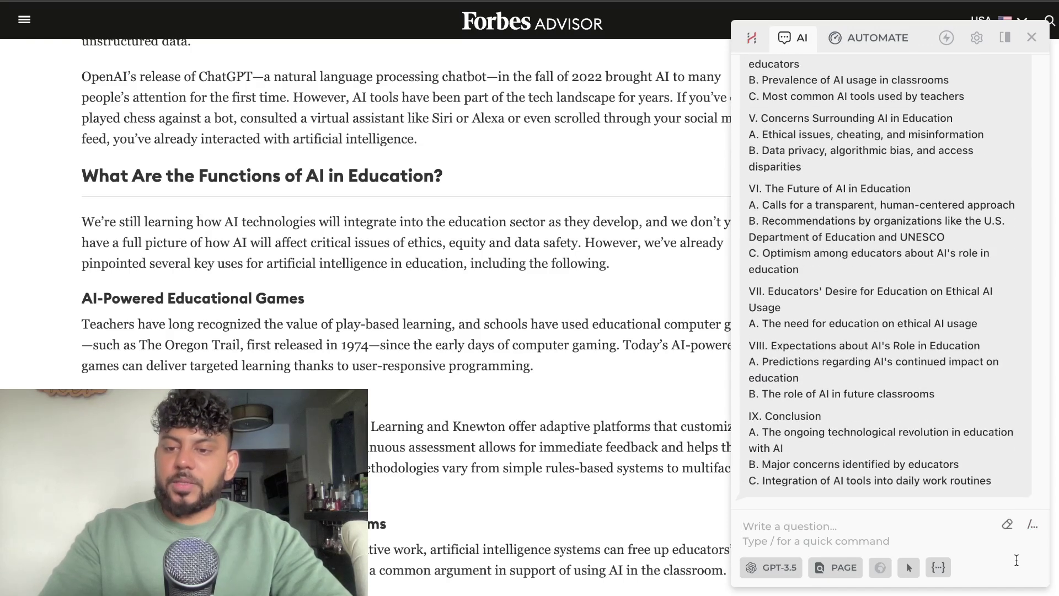
{"action": "left_click", "coordinate": [1019, 485]}
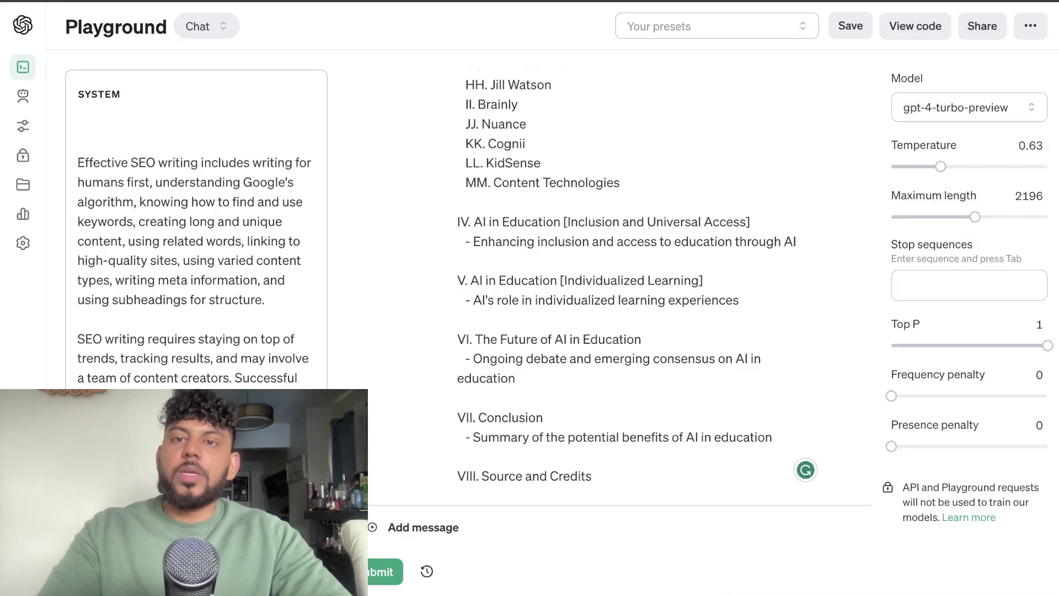
Step: Paste the Forbes Advisor outline below the existing outline in the user message
{"action": "scroll", "coordinate": [571, 264], "scroll_direction": "up", "scroll_amount": 10}
{"action": "scroll", "coordinate": [572, 264], "scroll_direction": "up", "scroll_amount": 20}
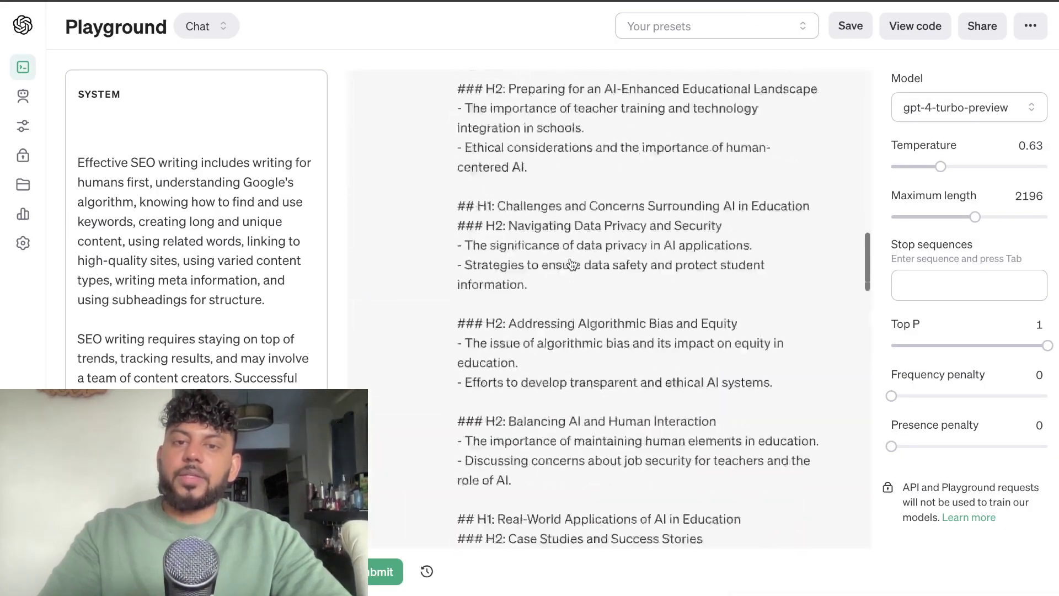
{"action": "scroll", "coordinate": [571, 264], "scroll_direction": "up", "scroll_amount": 5}
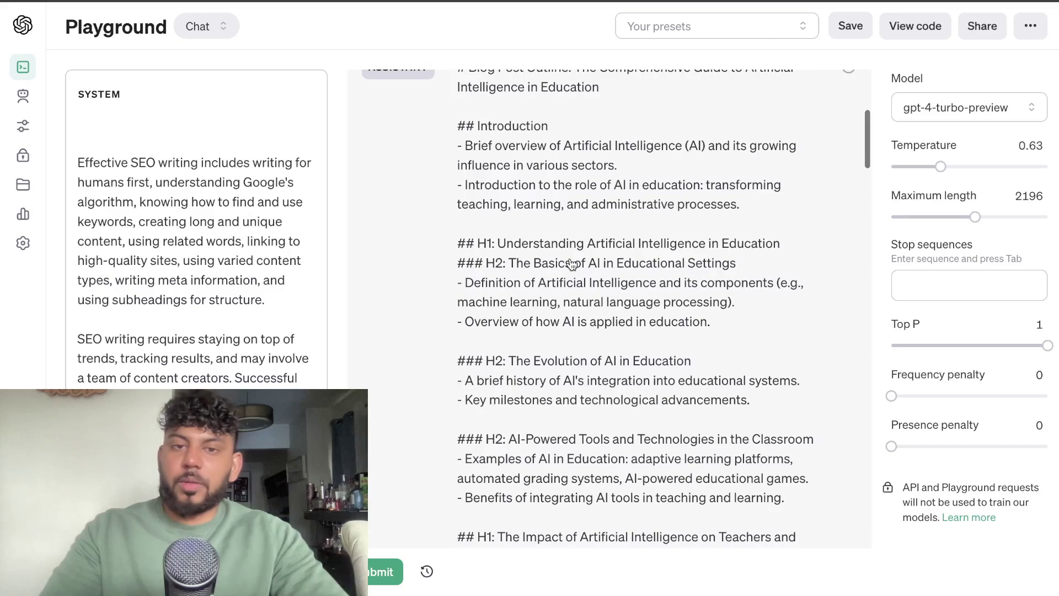
{"action": "scroll", "coordinate": [572, 264], "scroll_direction": "down", "scroll_amount": 20}
{"action": "scroll", "coordinate": [571, 264], "scroll_direction": "down", "scroll_amount": 20}
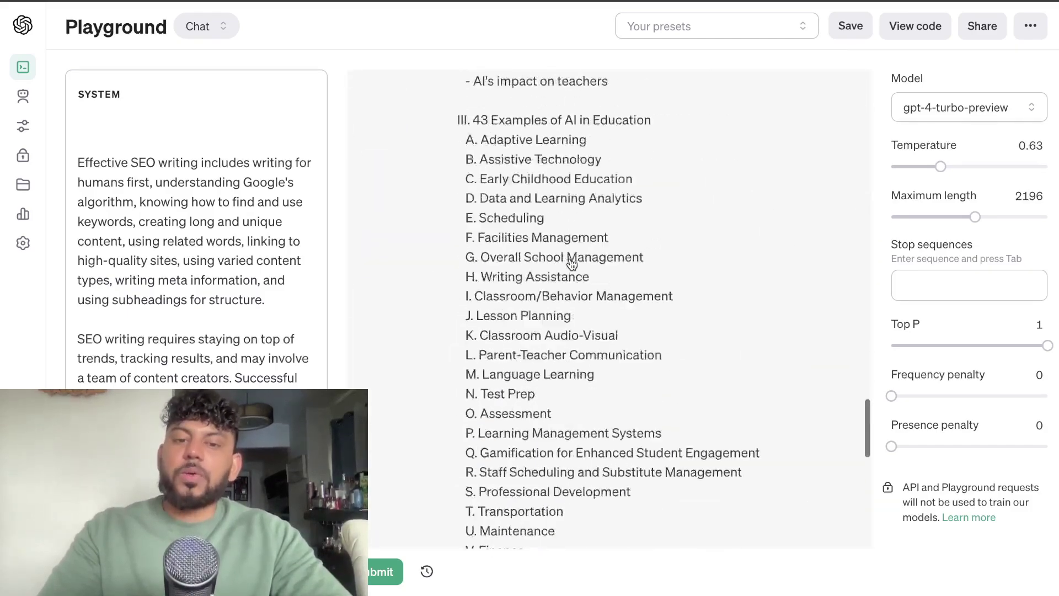
{"action": "left_click", "coordinate": [609, 458]}
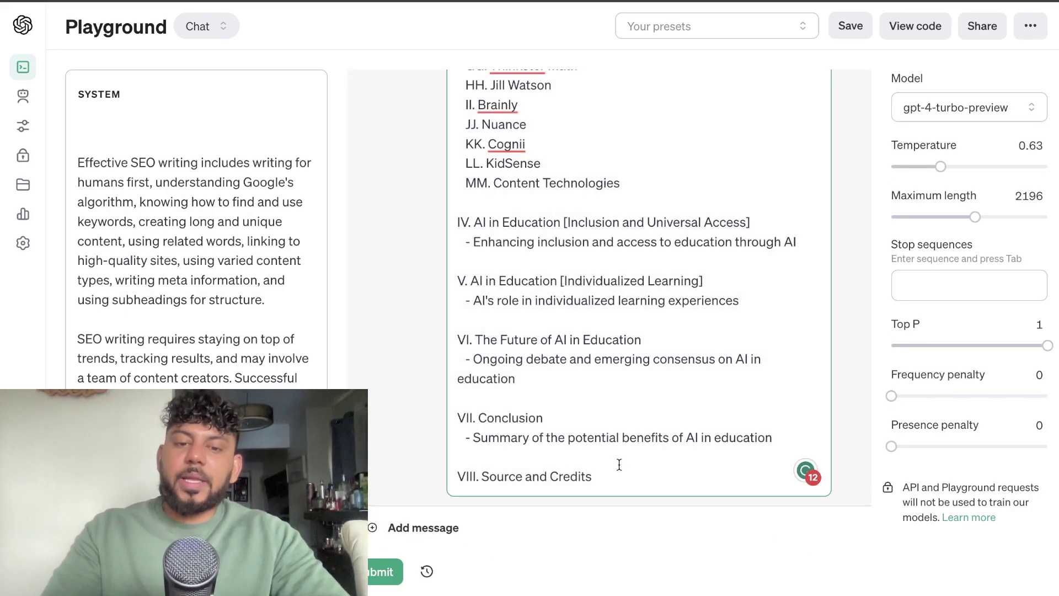
{"action": "key", "text": "Return"}
{"action": "key", "text": "Return"}
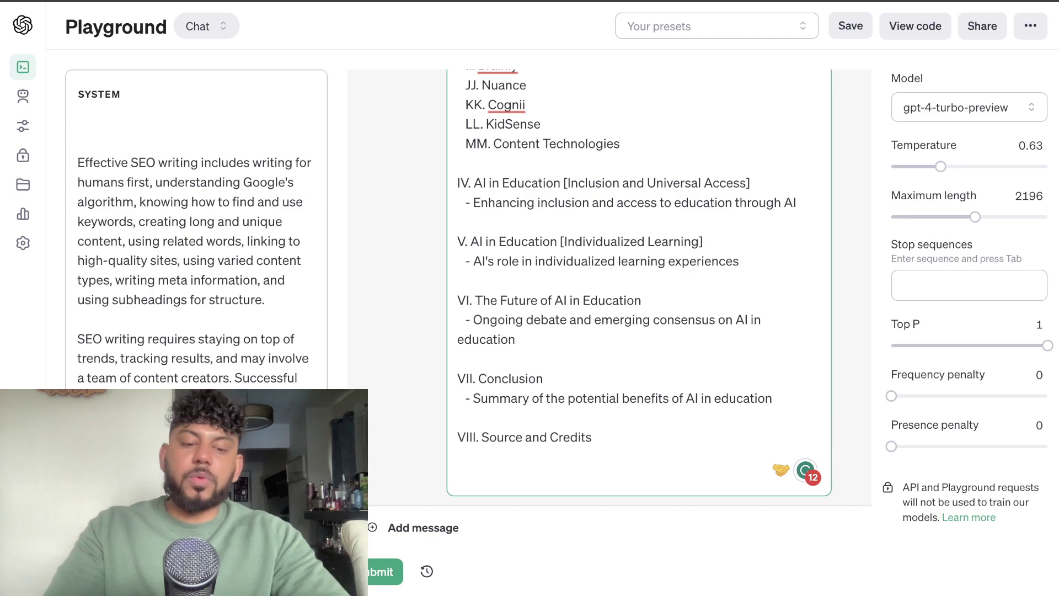
{"action": "key", "text": "ctrl+v"}
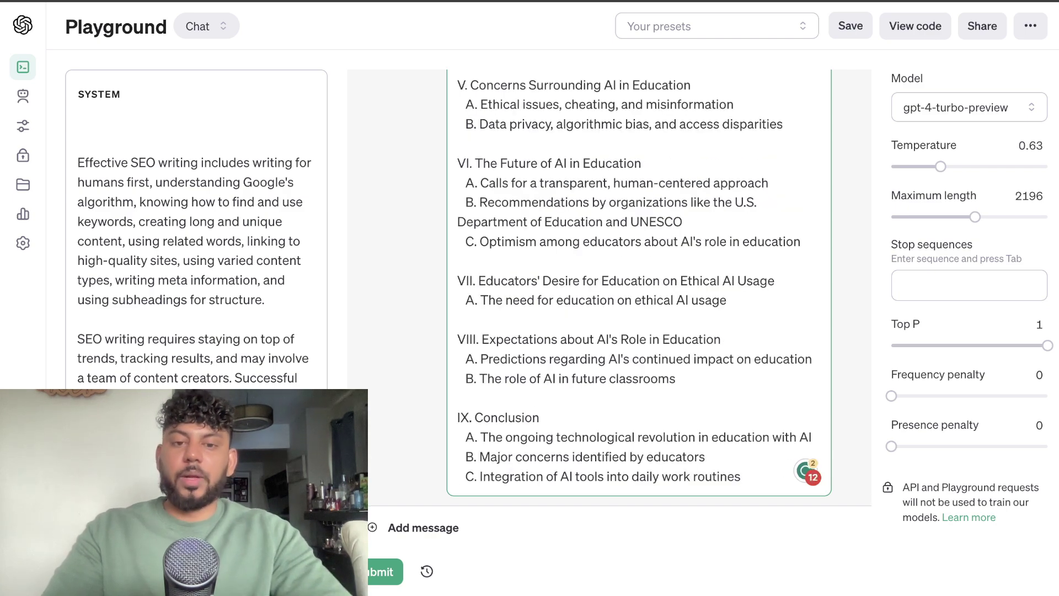
Step: Add the instruction to merge both outlines into one SEO-optimized outline without duplicate headings
{"action": "scroll", "coordinate": [625, 392], "scroll_direction": "up", "scroll_amount": 15}
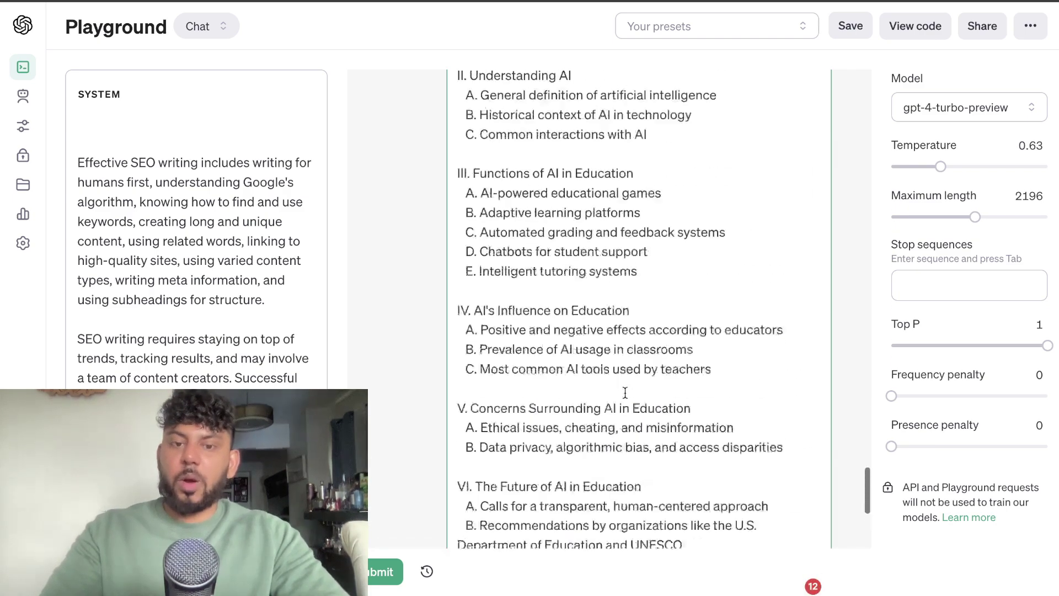
{"action": "scroll", "coordinate": [625, 392], "scroll_direction": "up", "scroll_amount": 10}
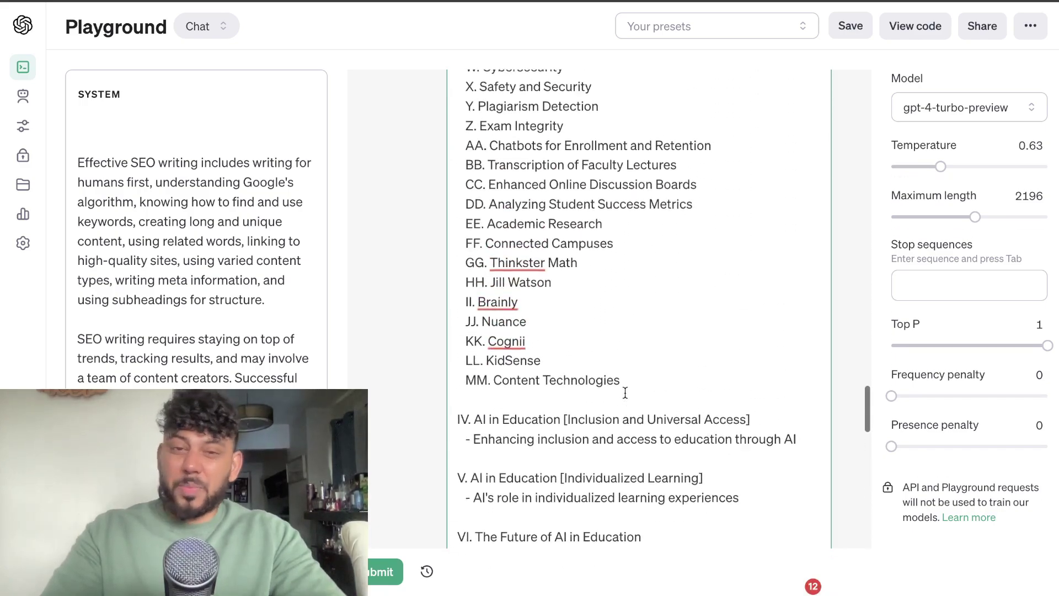
{"action": "scroll", "coordinate": [625, 393], "scroll_direction": "down", "scroll_amount": 20}
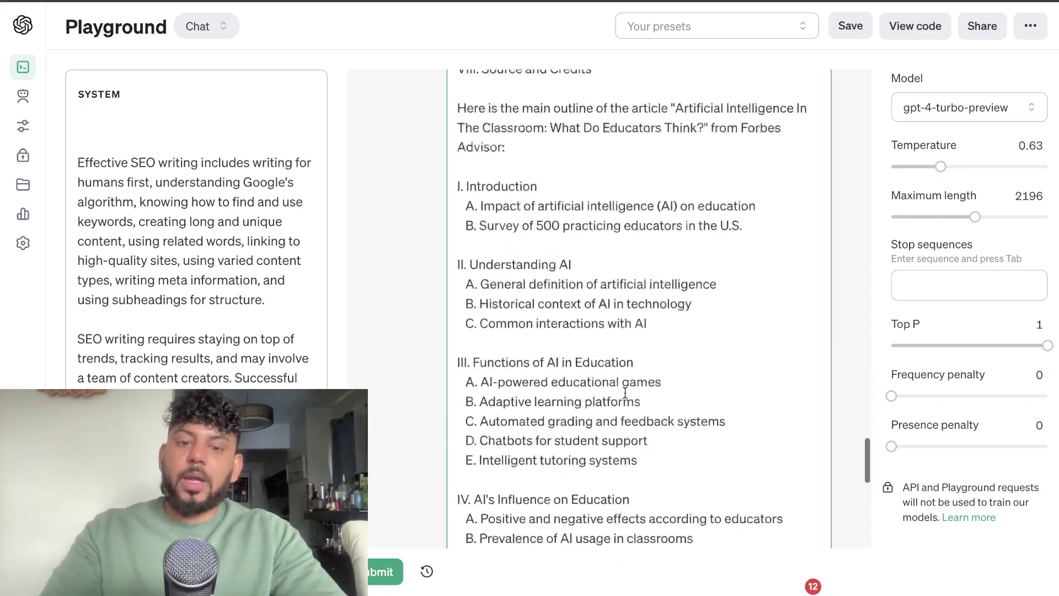
{"action": "scroll", "coordinate": [625, 393], "scroll_direction": "down", "scroll_amount": 8}
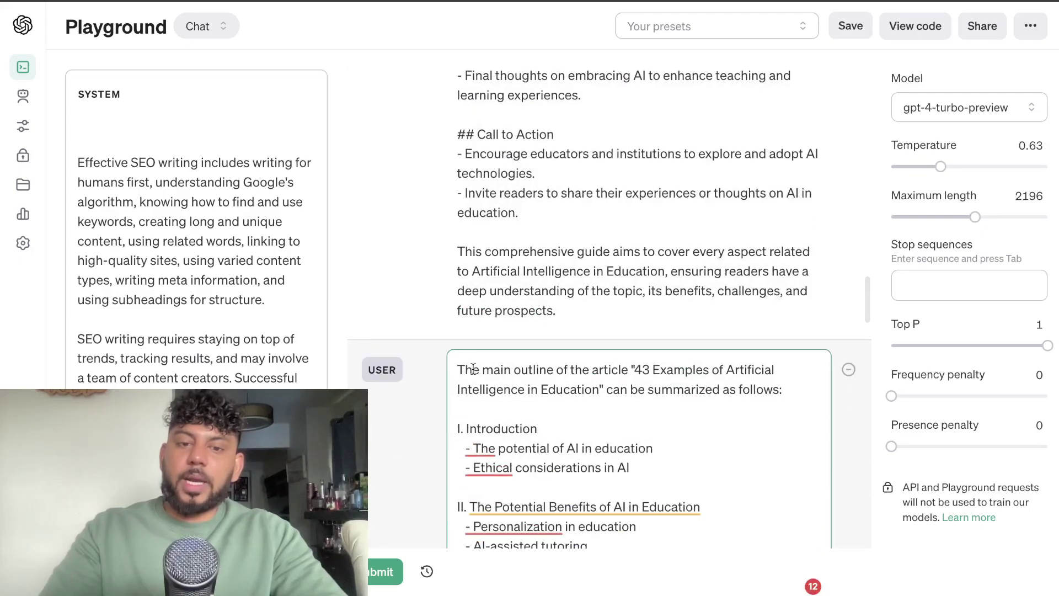
{"action": "scroll", "coordinate": [478, 230], "scroll_direction": "down", "scroll_amount": 3}
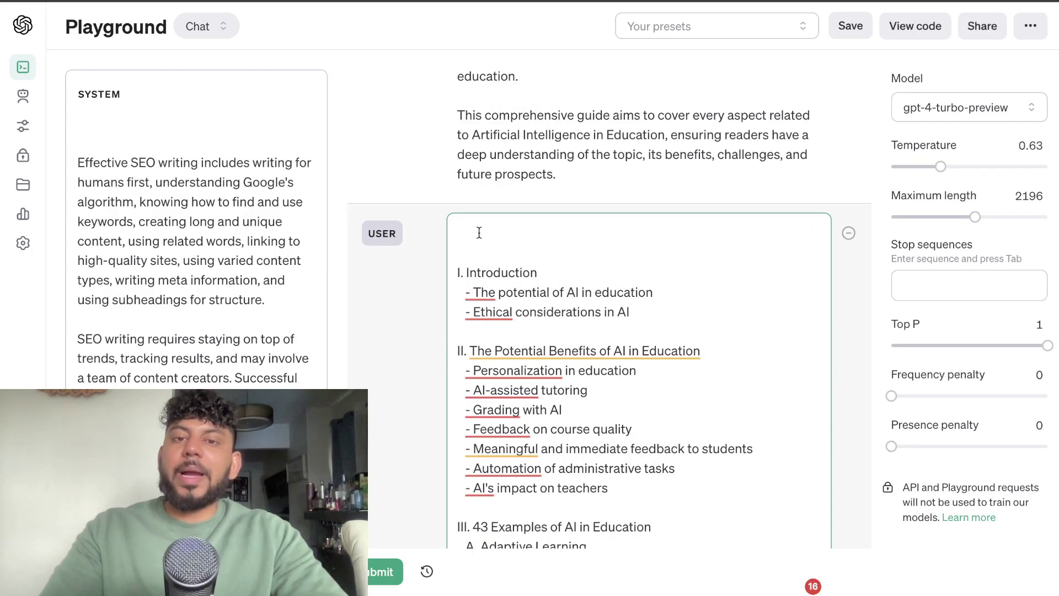
{"action": "scroll", "coordinate": [546, 213], "scroll_direction": "up", "scroll_amount": 6}
{"action": "scroll", "coordinate": [543, 194], "scroll_direction": "up", "scroll_amount": 4}
{"action": "scroll", "coordinate": [541, 195], "scroll_direction": "down", "scroll_amount": 10}
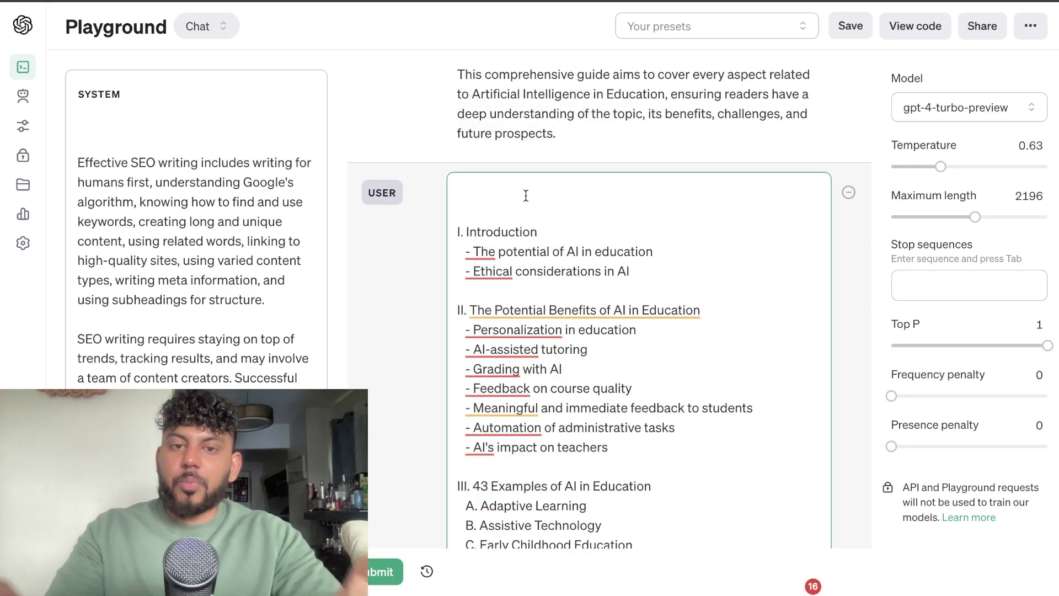
{"action": "key", "text": "ctrl+v"}
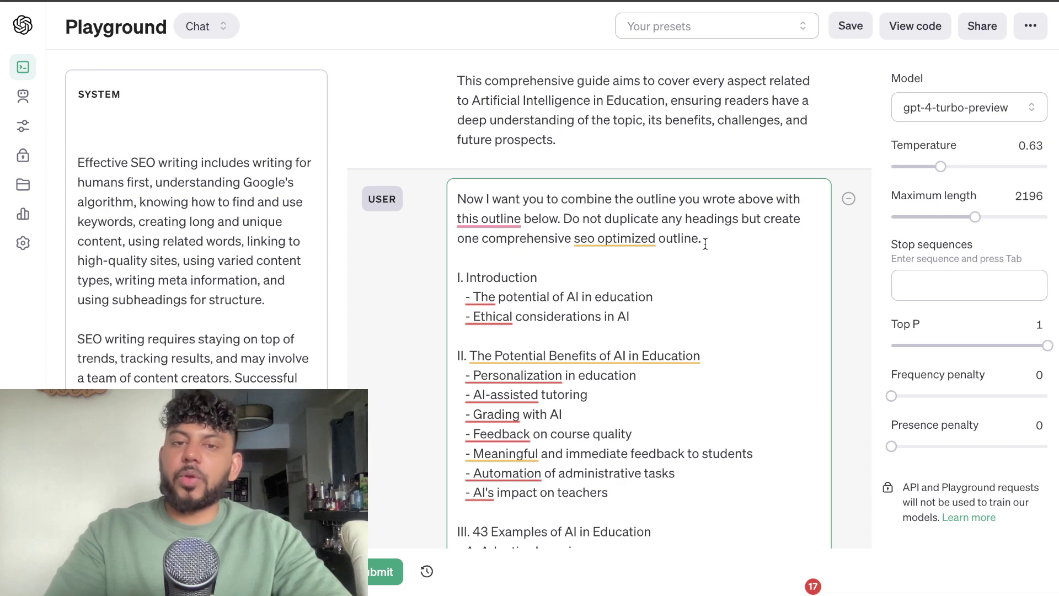
{"action": "scroll", "coordinate": [707, 287], "scroll_direction": "down", "scroll_amount": 20}
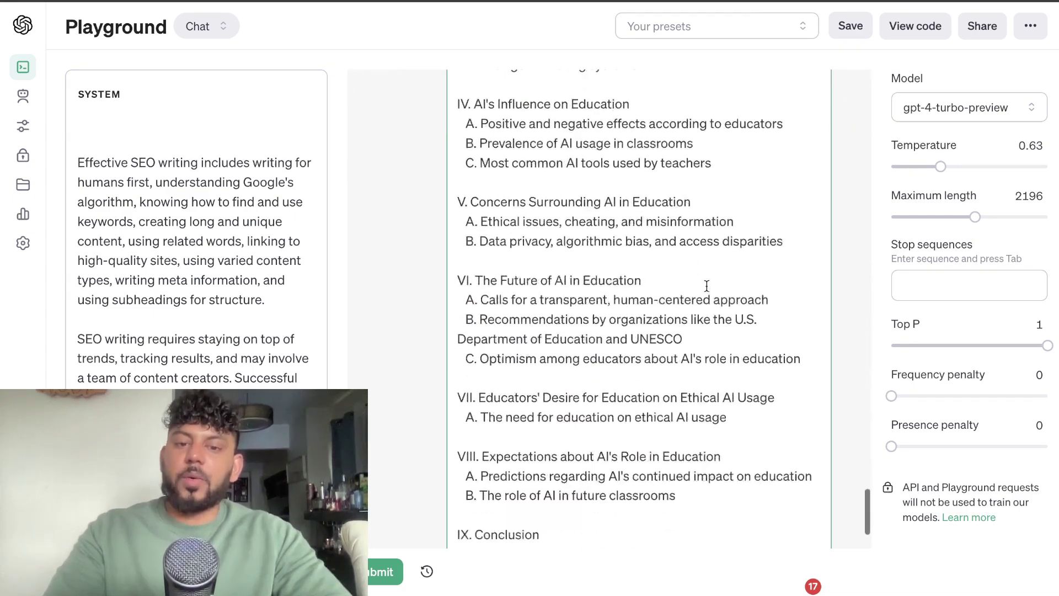
Step: Generate the combined outline, review it, and add an empty user message after it
{"action": "left_click", "coordinate": [387, 572]}
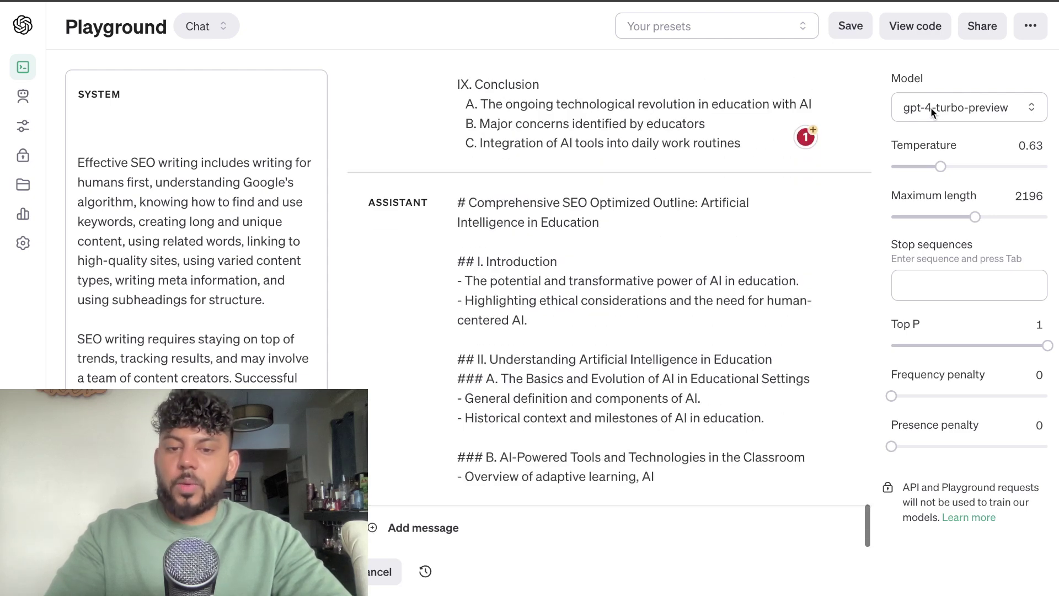
{"action": "left_click", "coordinate": [616, 384]}
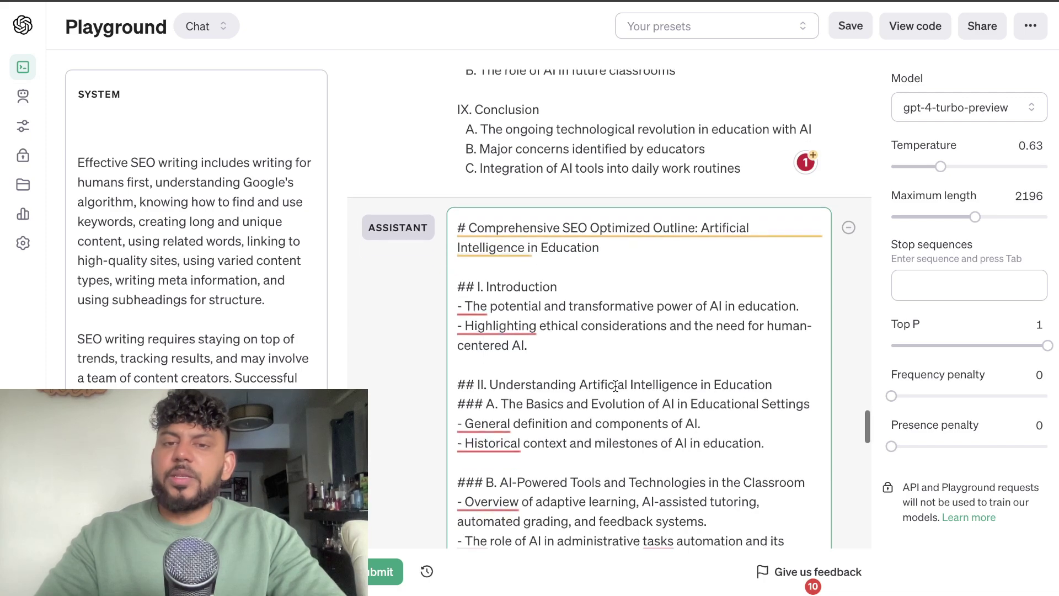
{"action": "scroll", "coordinate": [616, 384], "scroll_direction": "down", "scroll_amount": 6}
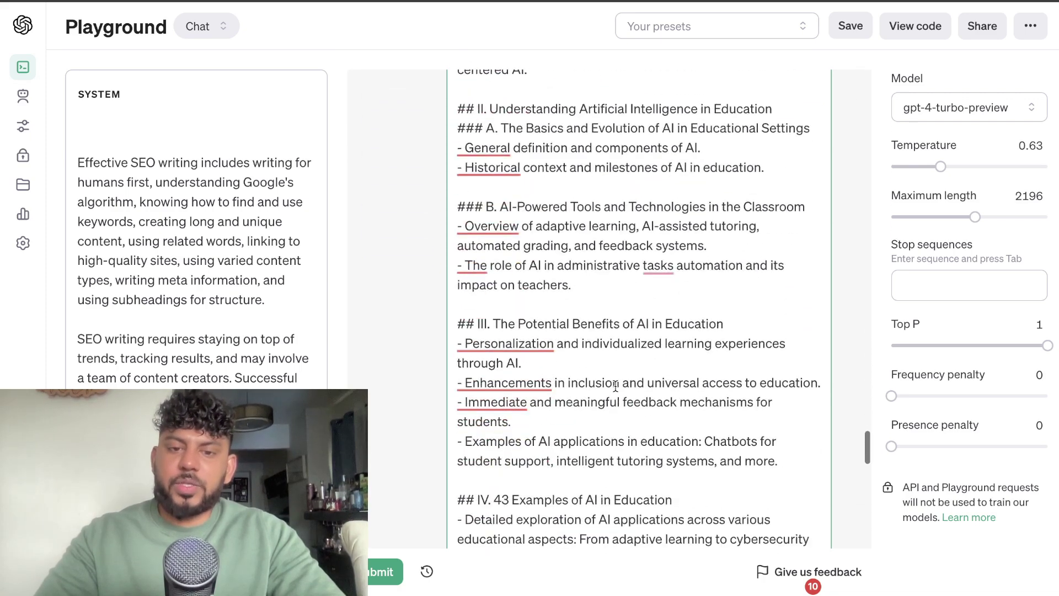
{"action": "scroll", "coordinate": [616, 385], "scroll_direction": "down", "scroll_amount": 2}
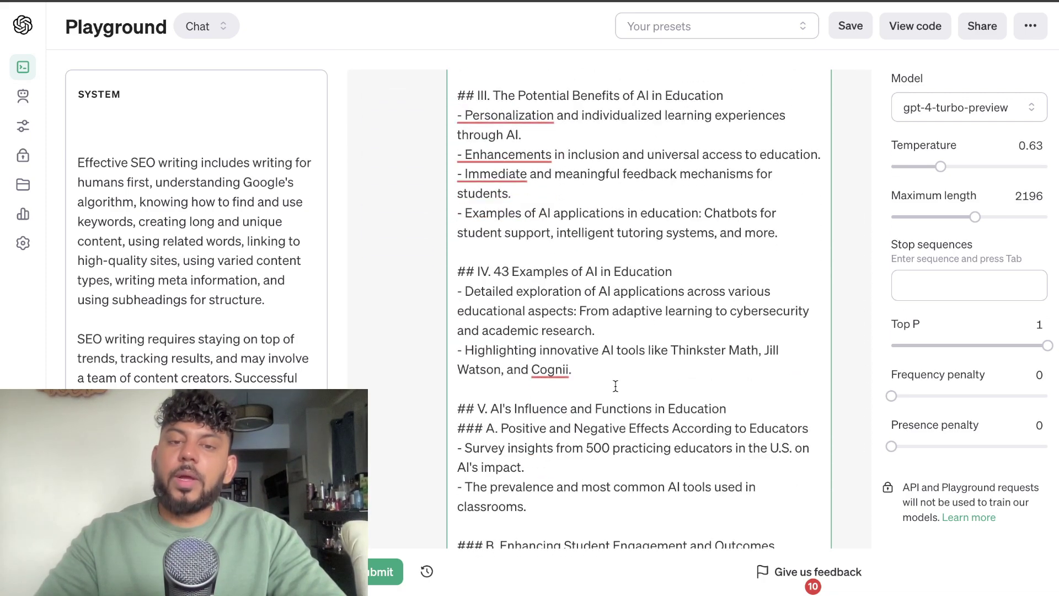
{"action": "scroll", "coordinate": [588, 248], "scroll_direction": "down", "scroll_amount": 1}
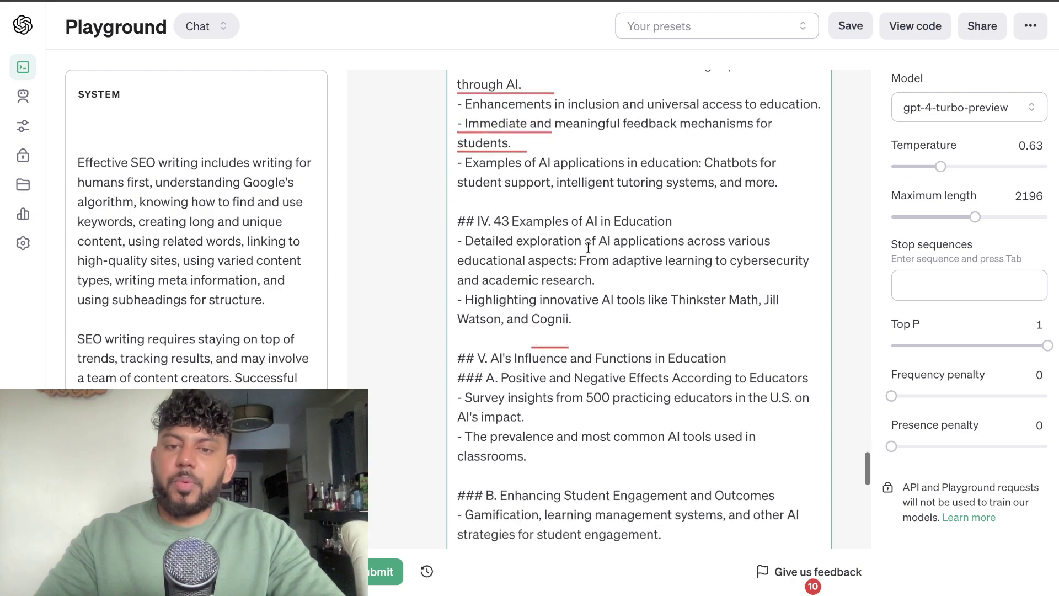
{"action": "scroll", "coordinate": [635, 314], "scroll_direction": "down", "scroll_amount": 11}
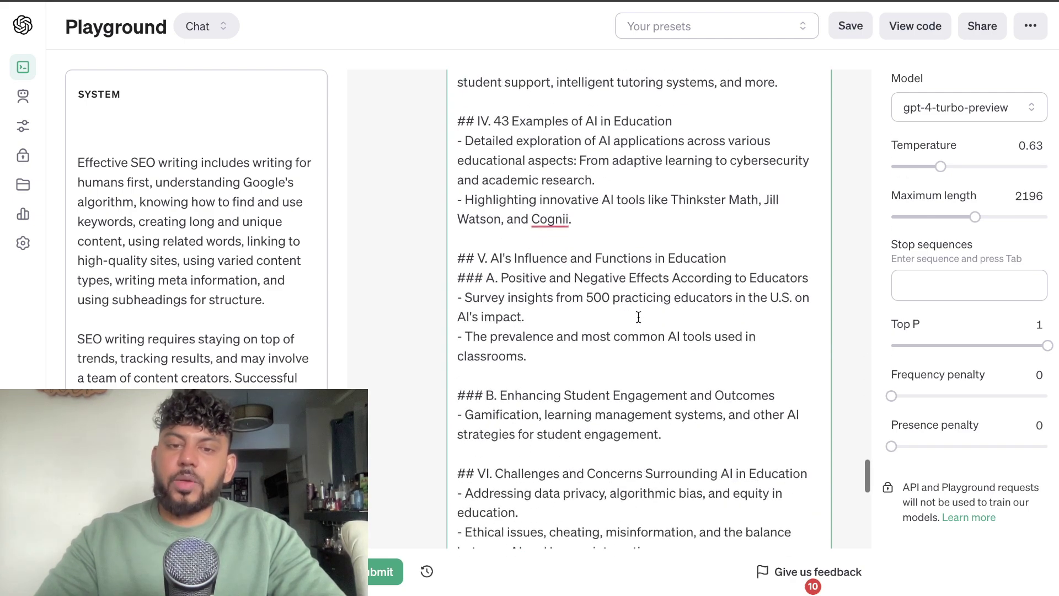
{"action": "scroll", "coordinate": [638, 316], "scroll_direction": "down", "scroll_amount": 5}
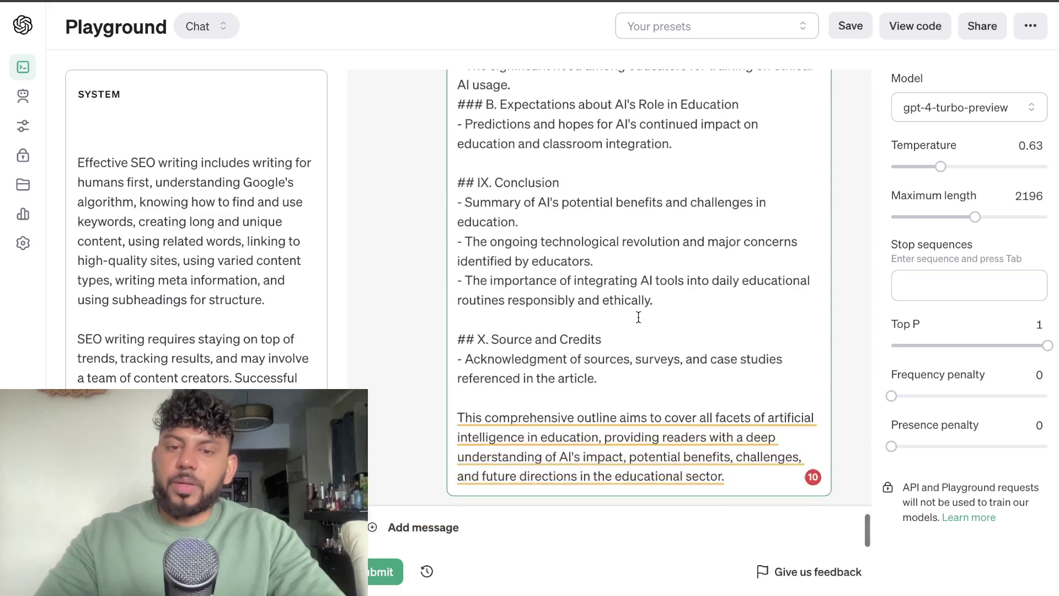
{"action": "left_click", "coordinate": [540, 523]}
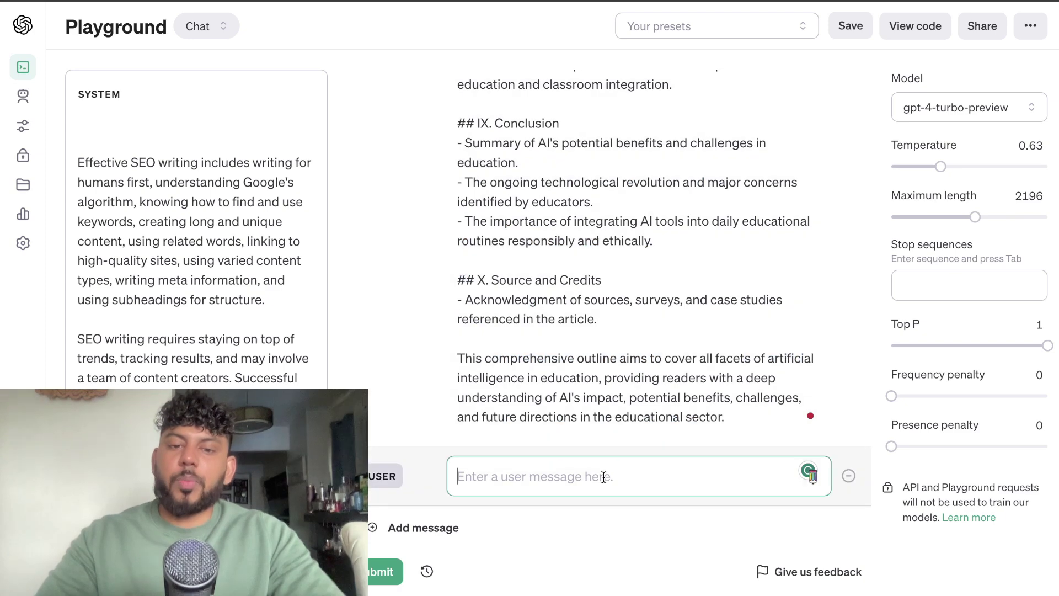
Step: Paste the blog-post prompt without the 'write each section separately' sentence and stray space, and submit
{"action": "type", "text": "Now using the outline generated, write an indept, comprehensive and informative blog post. Remember to include long paragraghs with inedept knowledge on each outline. Inlcude useful and deep knowlege for the blog post topic and outline. . Always write in markdown format. Also write in simple, easy to read style. Also write each section individually, start with the first section and i will tell you when to move on. Create a title as well. Keep in mind the target keyword, so include this keyword and variations of the keyword in the h1,h2,h3 tags and naturally throughout the article. Make sure to include bolded words, lists, charts, tables, case studies, and relevant examples. Also include links to relevant external high authoritative websites as sources throughout the article. Write in markdown"}
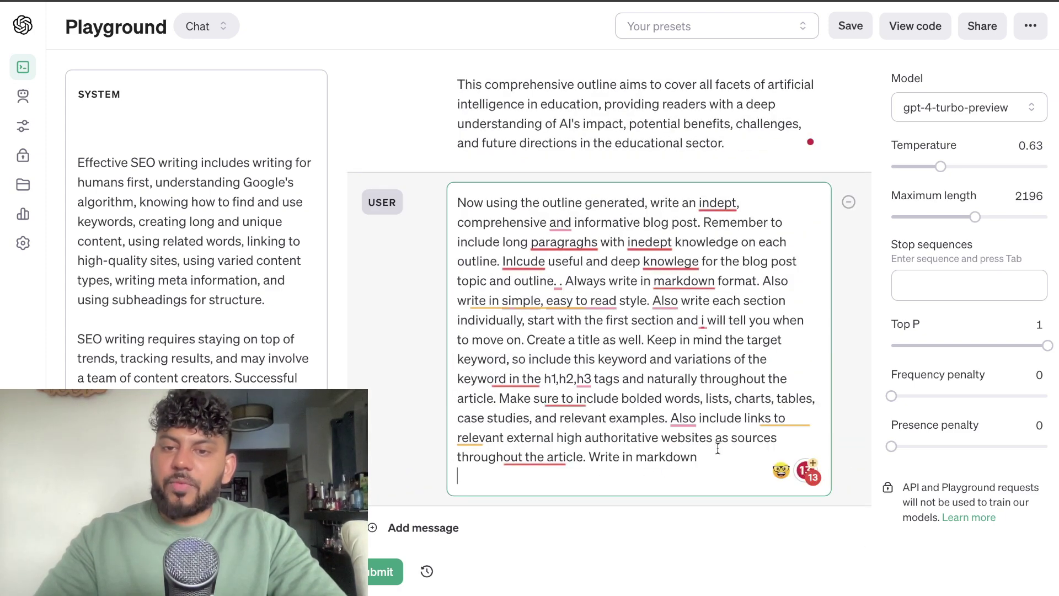
{"action": "left_click_drag", "start_coordinate": [653, 301], "coordinate": [528, 342]}
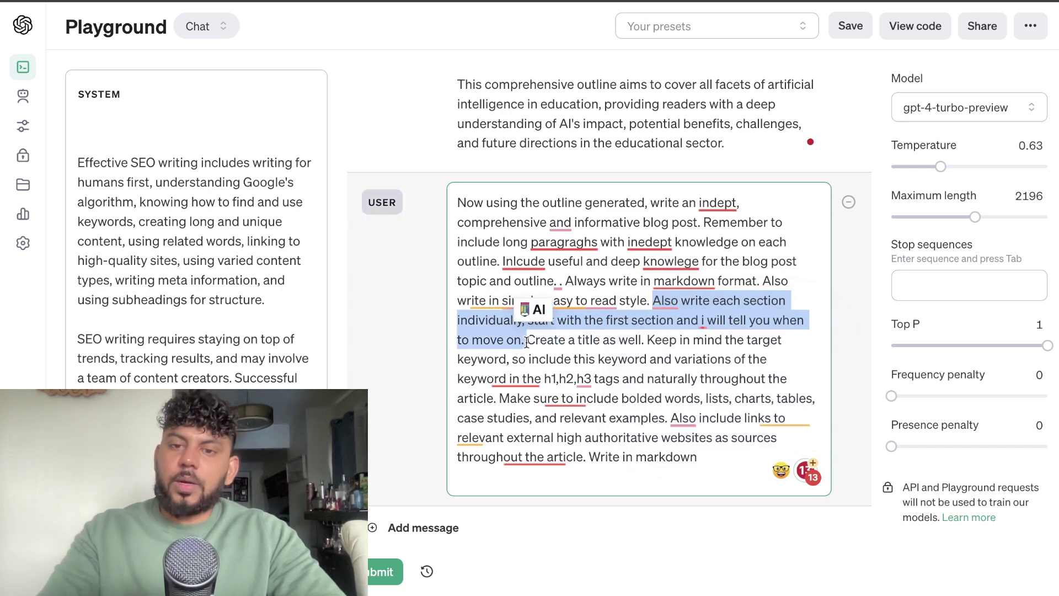
{"action": "key", "text": "BackSpace"}
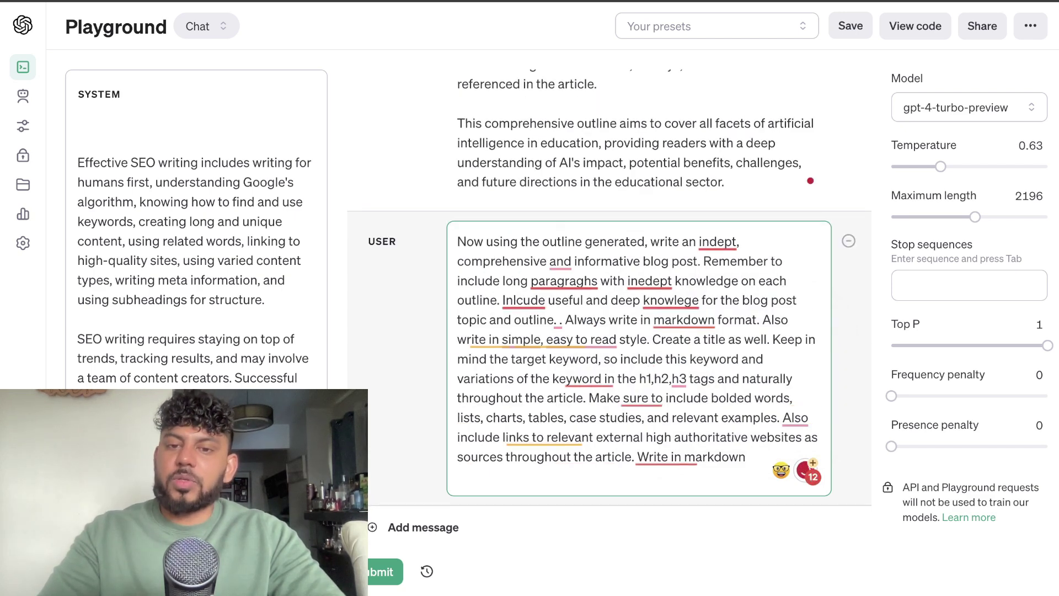
{"action": "left_click", "coordinate": [566, 320]}
{"action": "key", "text": "BackSpace"}
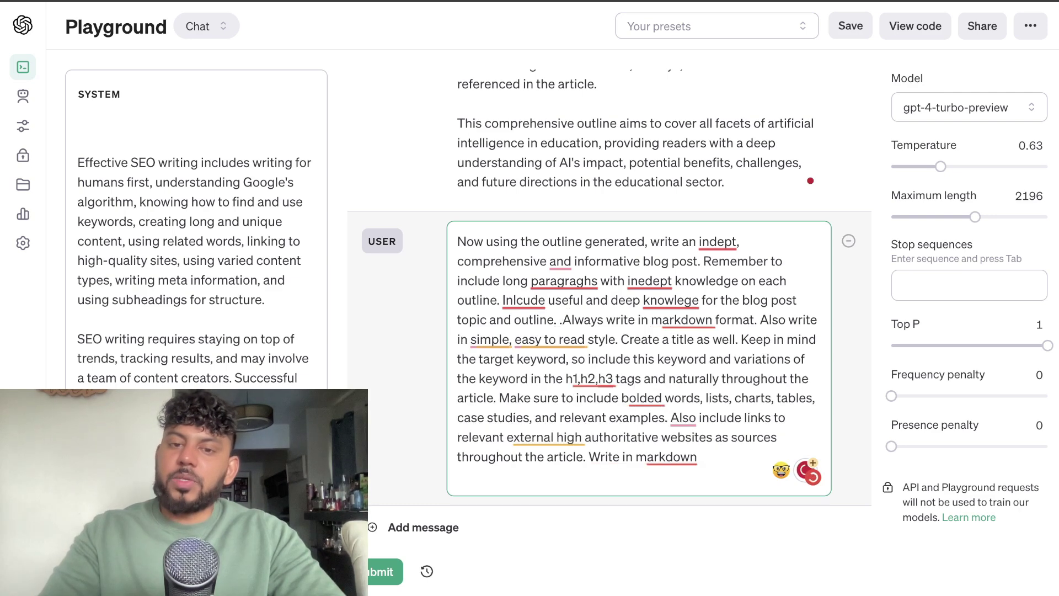
{"action": "key", "text": "BackSpace"}
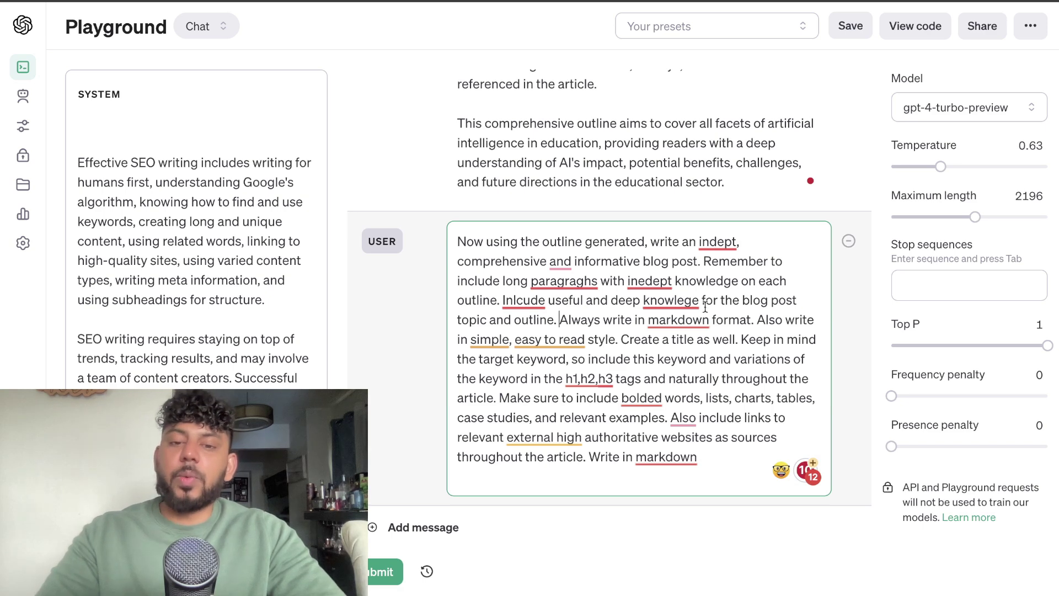
{"action": "left_click", "coordinate": [381, 573]}
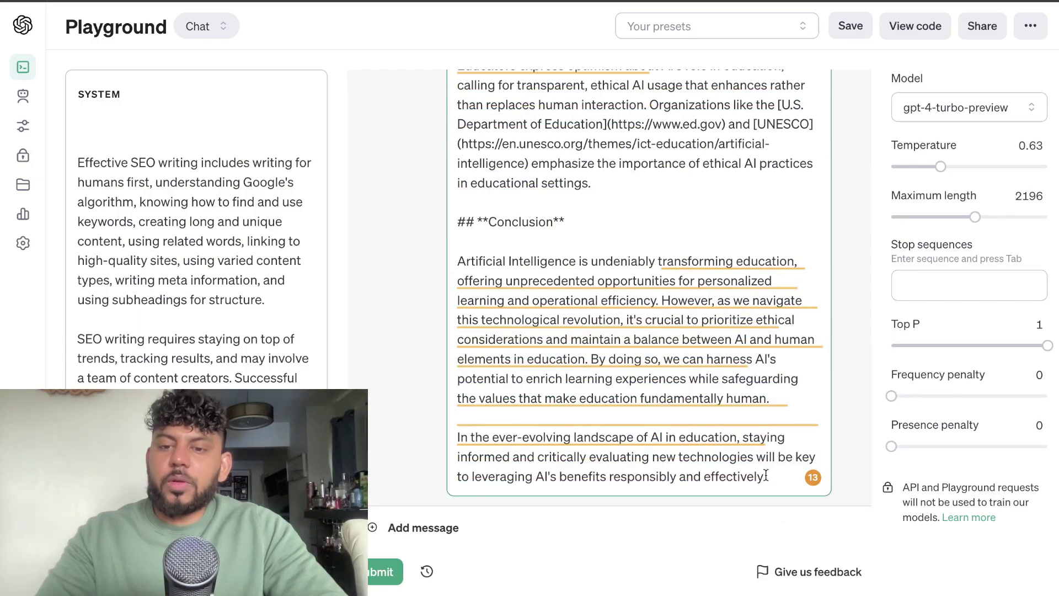
Step: Add a user message asking to expand the sections, keeping style, tone, lists, tables and links
{"action": "left_click_drag", "start_coordinate": [772, 476], "coordinate": [674, 355]}
{"action": "scroll", "coordinate": [674, 355], "scroll_direction": "up", "scroll_amount": 15}
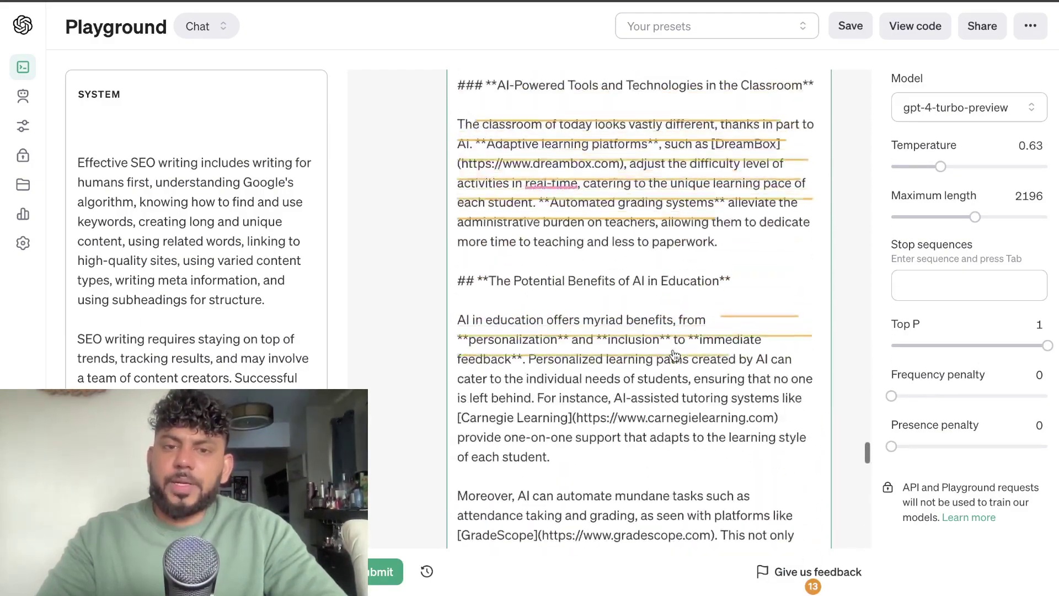
{"action": "scroll", "coordinate": [674, 355], "scroll_direction": "up", "scroll_amount": 10}
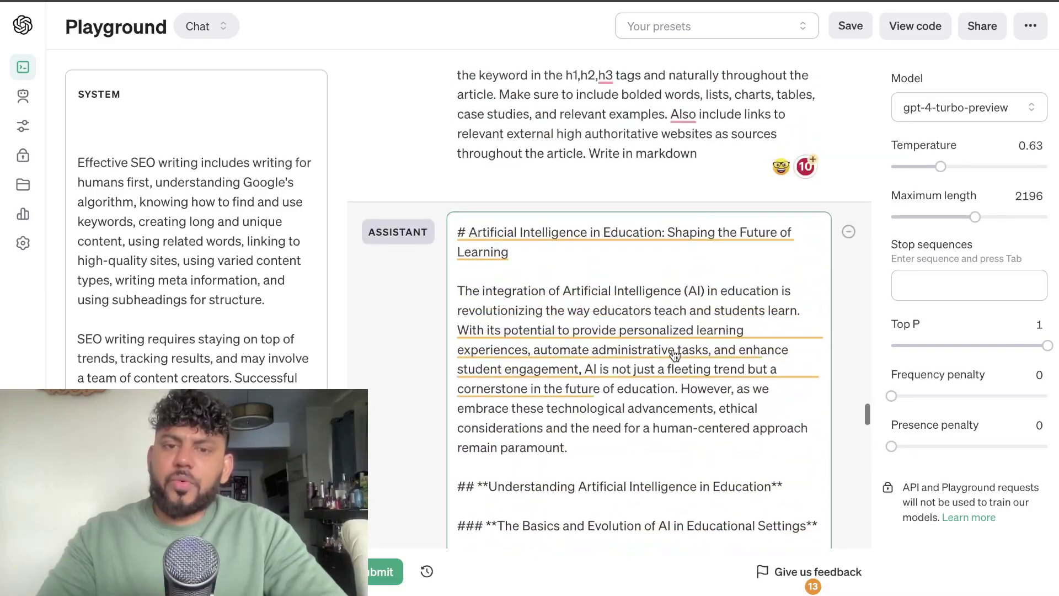
{"action": "scroll", "coordinate": [674, 355], "scroll_direction": "down", "scroll_amount": 6}
{"action": "scroll", "coordinate": [674, 355], "scroll_direction": "down", "scroll_amount": 15}
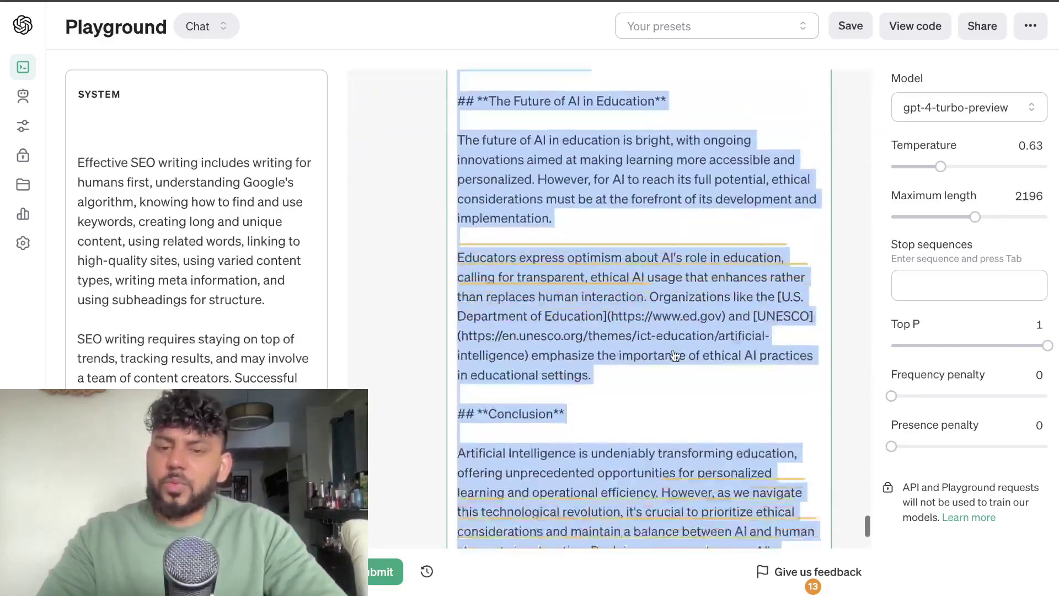
{"action": "left_click", "coordinate": [562, 516]}
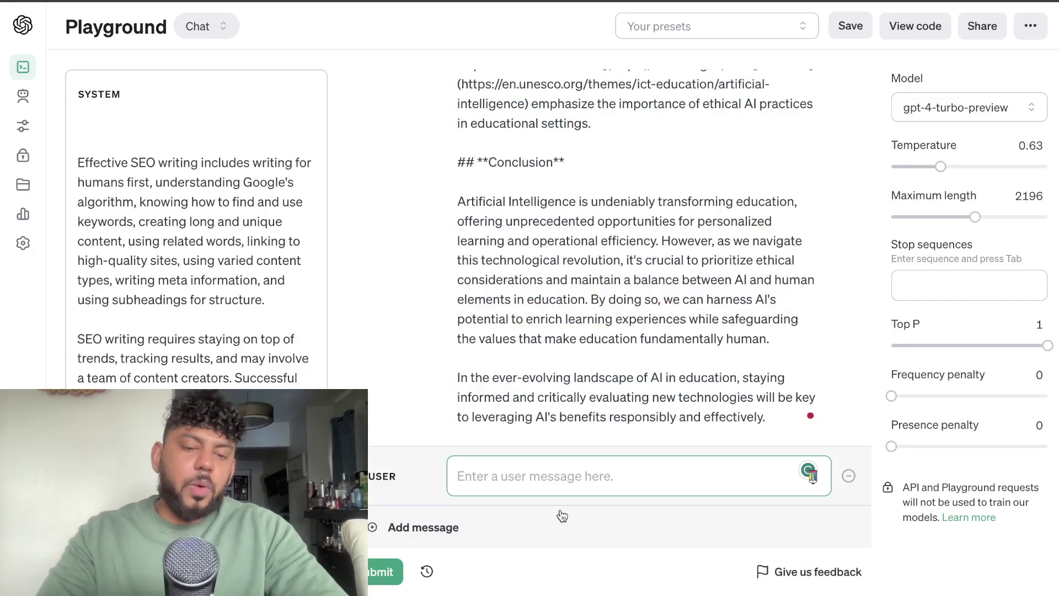
{"action": "type", "text": "Now keeping the same writing style, tone, lists, tables and links, Expand this blog post sections to include more relevant content to the blog post topic we are writing about. This can be more examples, more indept information, or any other content that is relevant to the topic. Remember to keep the same style, tone, lists, tables and all the links. And write in Markdown"}
Step: Switch to gpt-3.5-turbo-16k, set maximum length to 5694, and generate the expanded post
{"action": "left_click", "coordinate": [948, 117]}
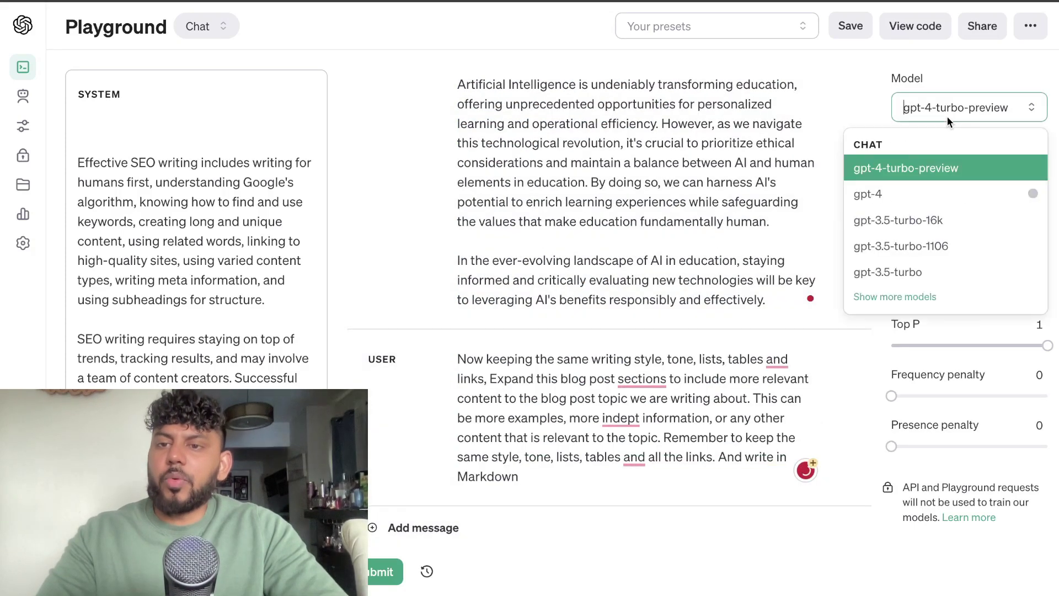
{"action": "left_click", "coordinate": [913, 220]}
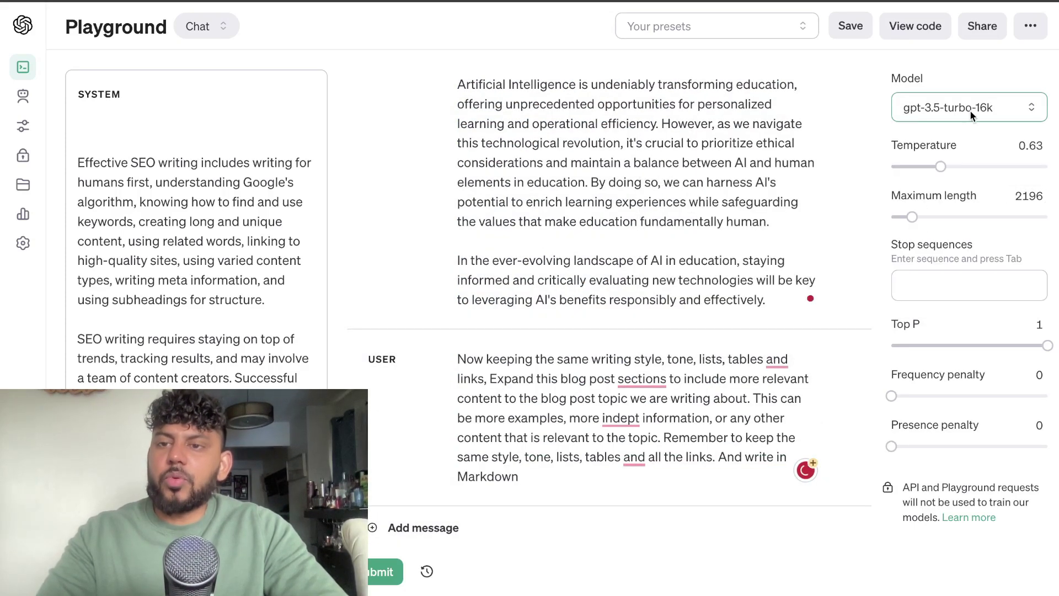
{"action": "left_click_drag", "start_coordinate": [912, 217], "coordinate": [945, 216]}
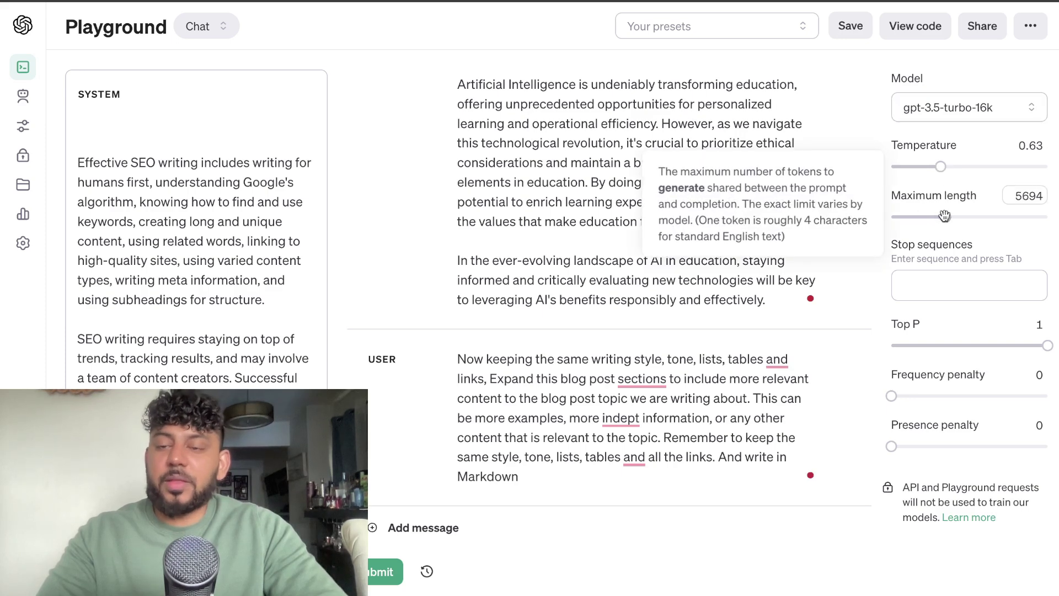
{"action": "left_click", "coordinate": [386, 571]}
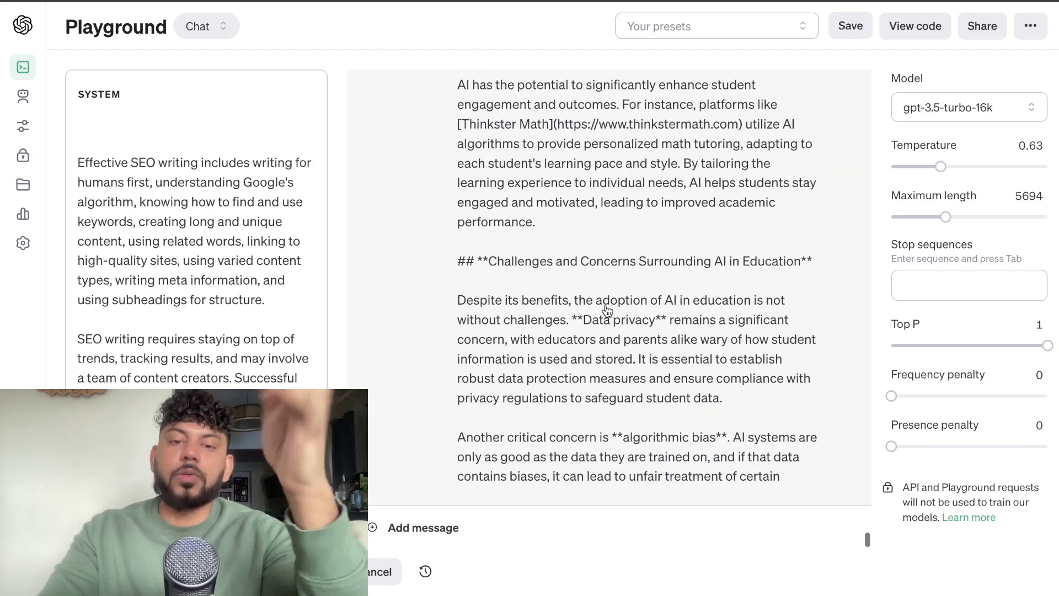
Step: Select the whole expanded response and check its word count
{"action": "left_click", "coordinate": [629, 369]}
{"action": "key", "text": "ctrl+a"}
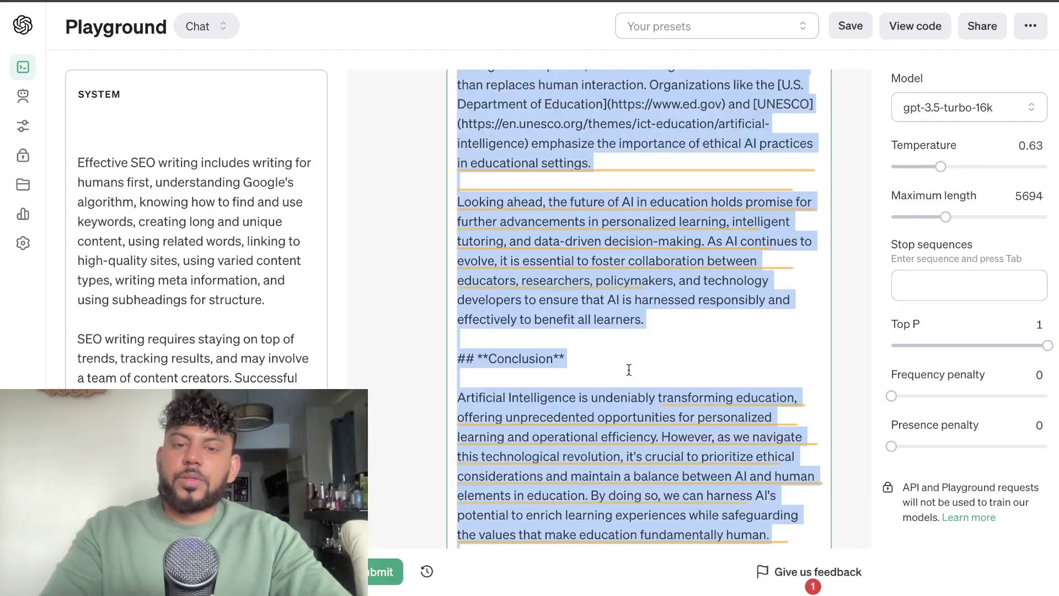
{"action": "scroll", "coordinate": [629, 369], "scroll_direction": "up", "scroll_amount": 20}
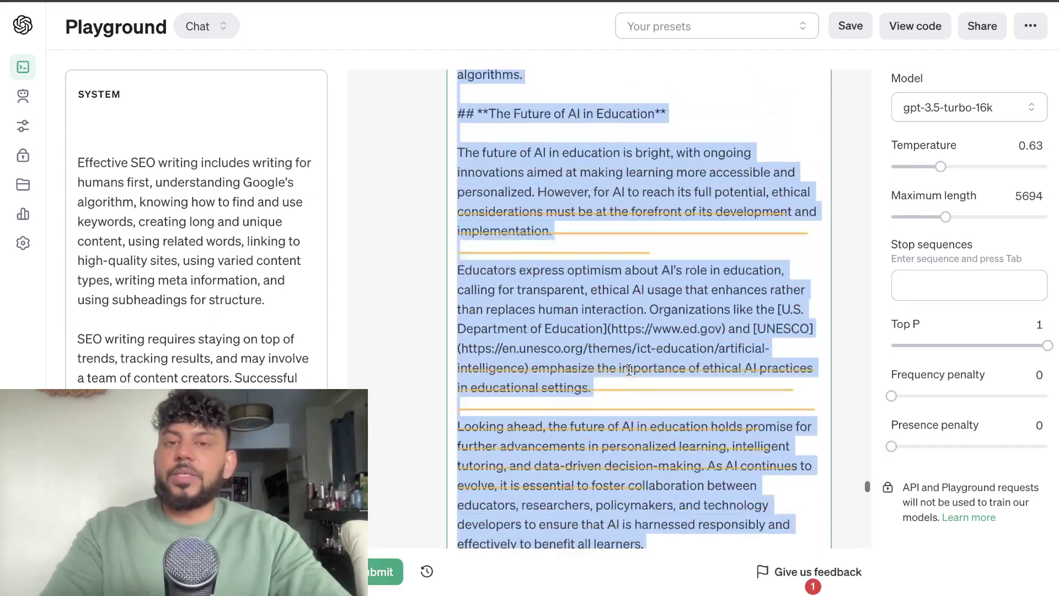
{"action": "scroll", "coordinate": [629, 370], "scroll_direction": "up", "scroll_amount": 8}
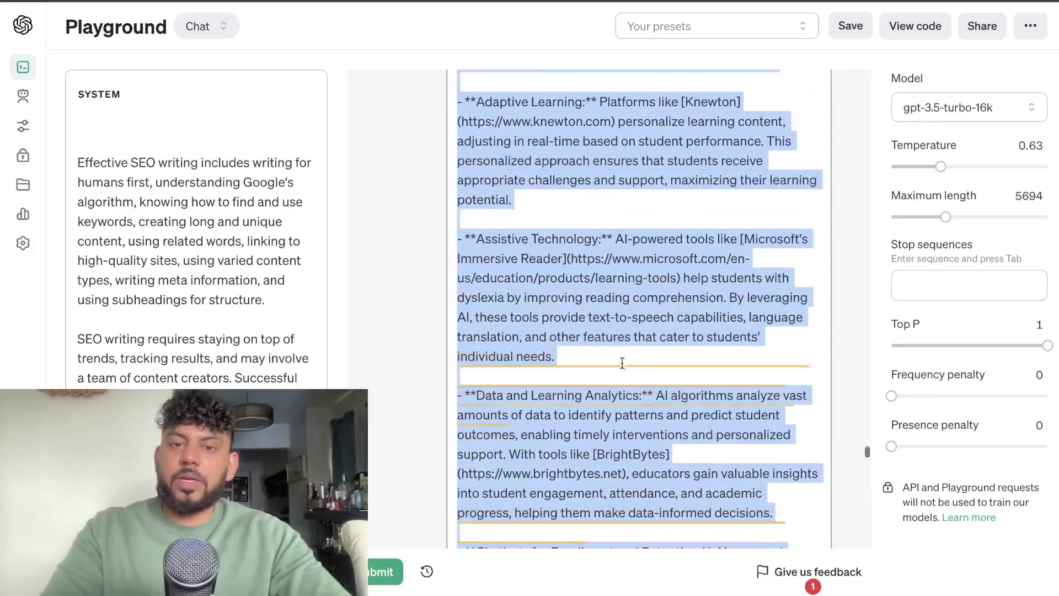
{"action": "right_click", "coordinate": [543, 203]}
{"action": "left_click", "coordinate": [614, 538]}
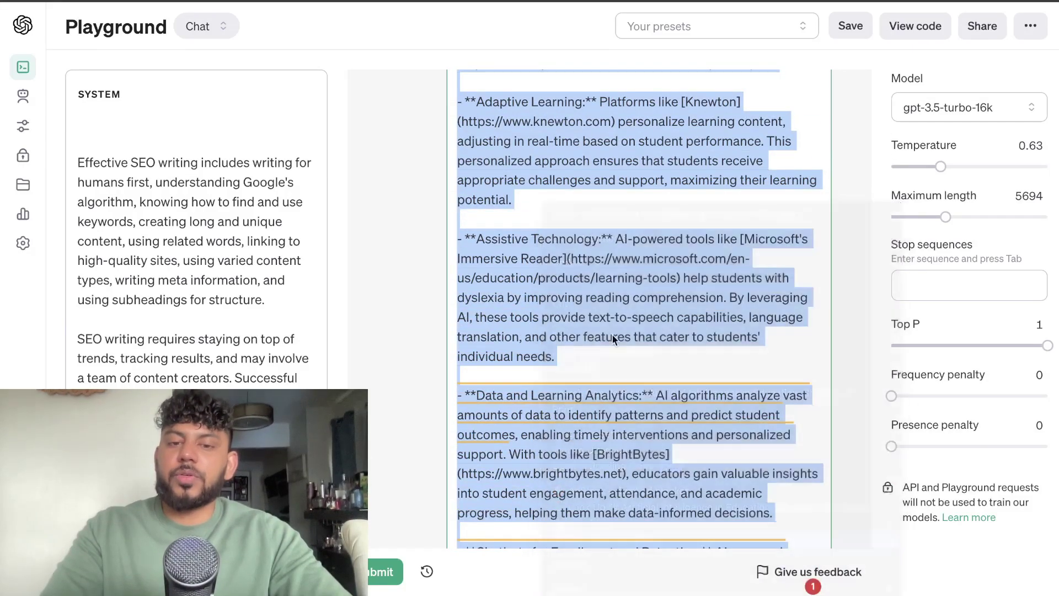
{"action": "left_click", "coordinate": [556, 221]}
{"action": "key", "text": "ctrl+a"}
Step: Read through the article and select the FAQ answer text for copying
{"action": "scroll", "coordinate": [571, 260], "scroll_direction": "up", "scroll_amount": 20}
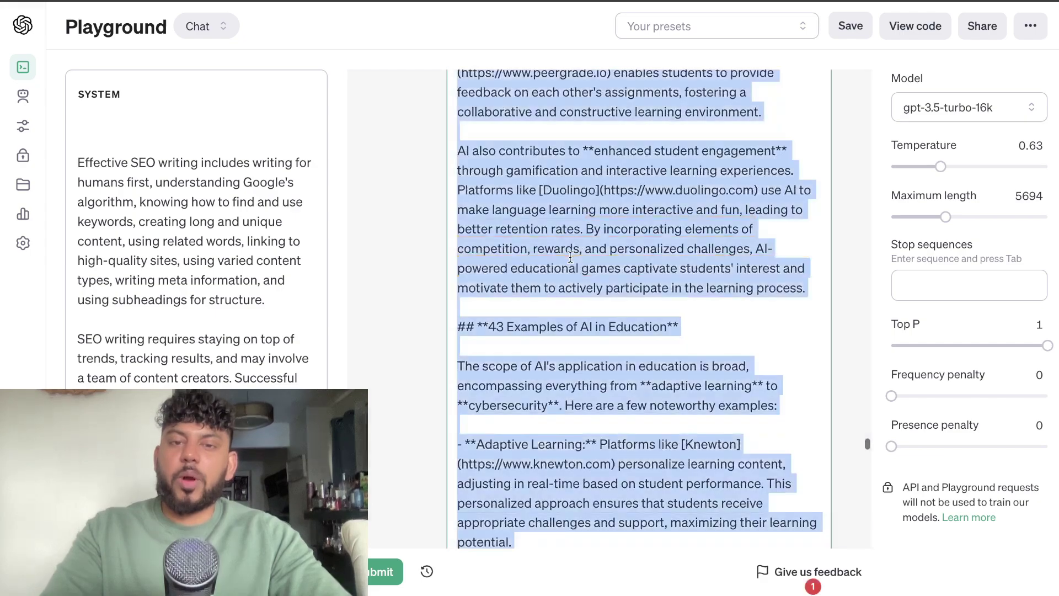
{"action": "scroll", "coordinate": [571, 258], "scroll_direction": "up", "scroll_amount": 20}
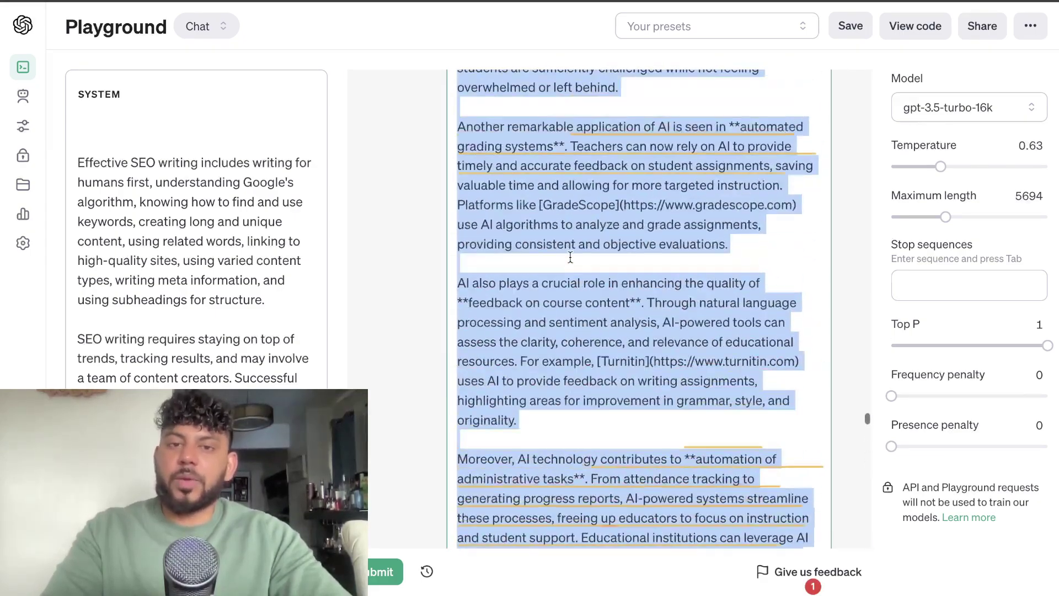
{"action": "scroll", "coordinate": [570, 257], "scroll_direction": "up", "scroll_amount": 4}
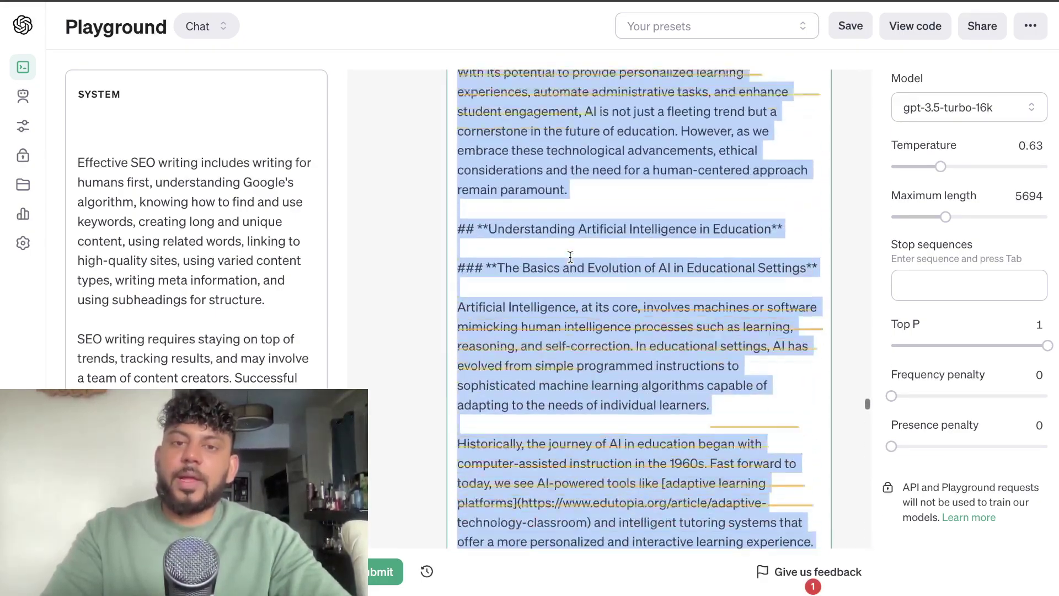
{"action": "scroll", "coordinate": [570, 257], "scroll_direction": "up", "scroll_amount": 4}
{"action": "scroll", "coordinate": [570, 257], "scroll_direction": "down", "scroll_amount": 15}
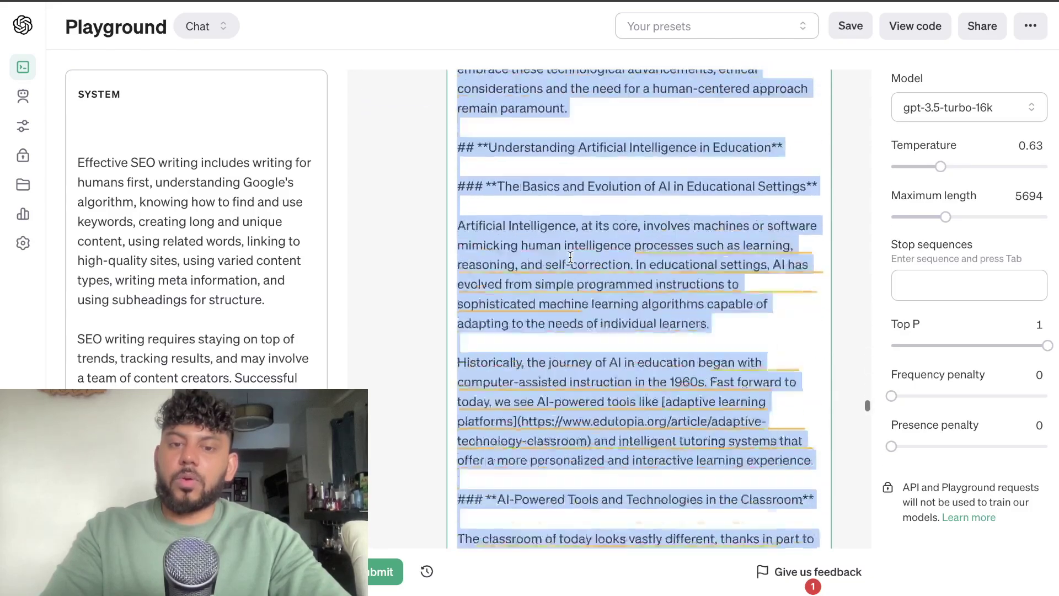
{"action": "scroll", "coordinate": [571, 257], "scroll_direction": "down", "scroll_amount": 20}
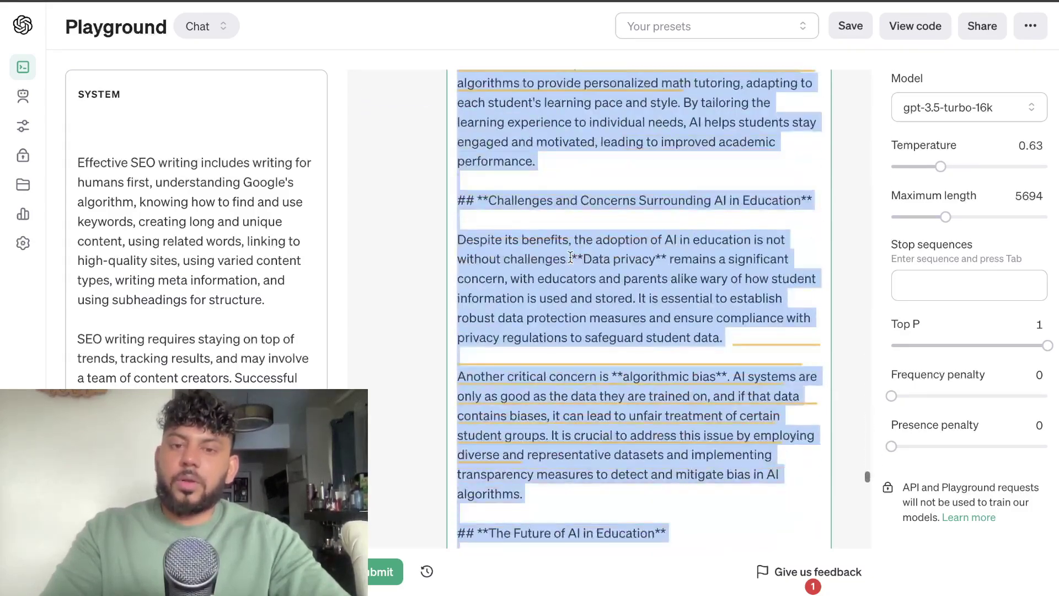
{"action": "scroll", "coordinate": [612, 293], "scroll_direction": "down", "scroll_amount": 12}
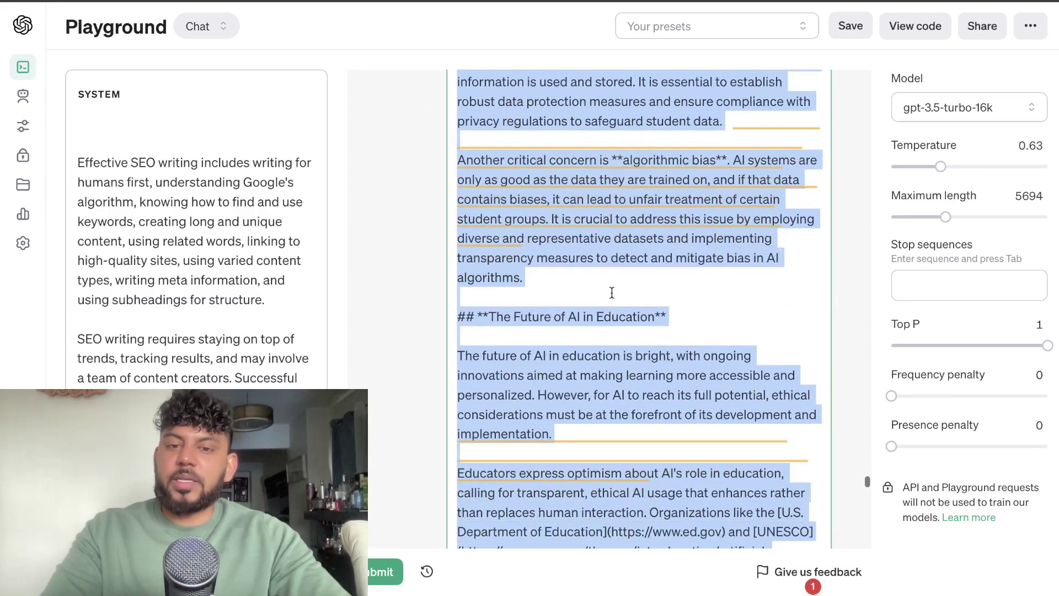
{"action": "scroll", "coordinate": [611, 292], "scroll_direction": "down", "scroll_amount": 20}
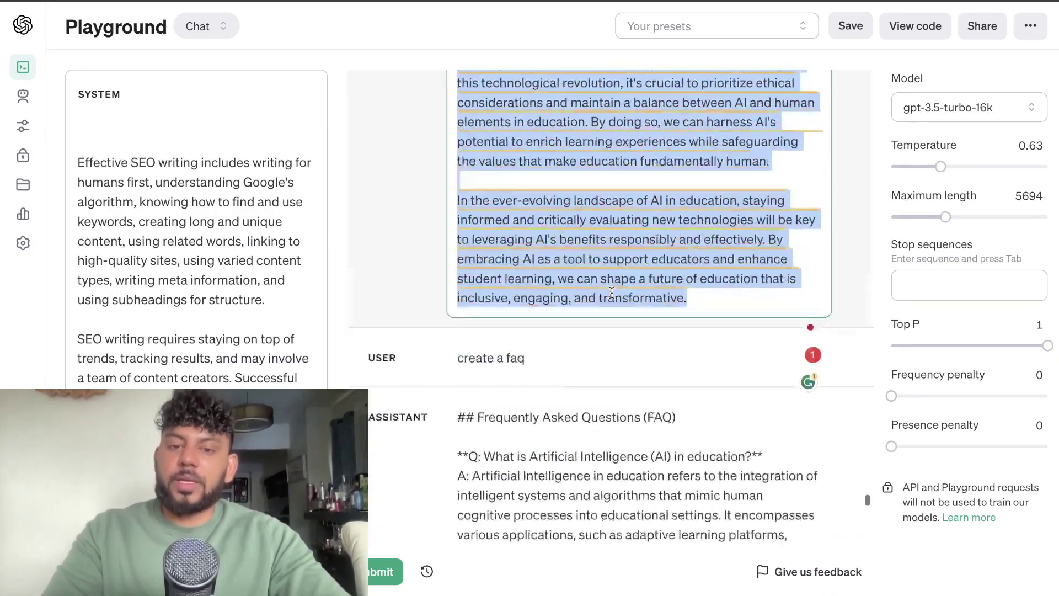
{"action": "left_click", "coordinate": [614, 299]}
{"action": "scroll", "coordinate": [612, 292], "scroll_direction": "down", "scroll_amount": 15}
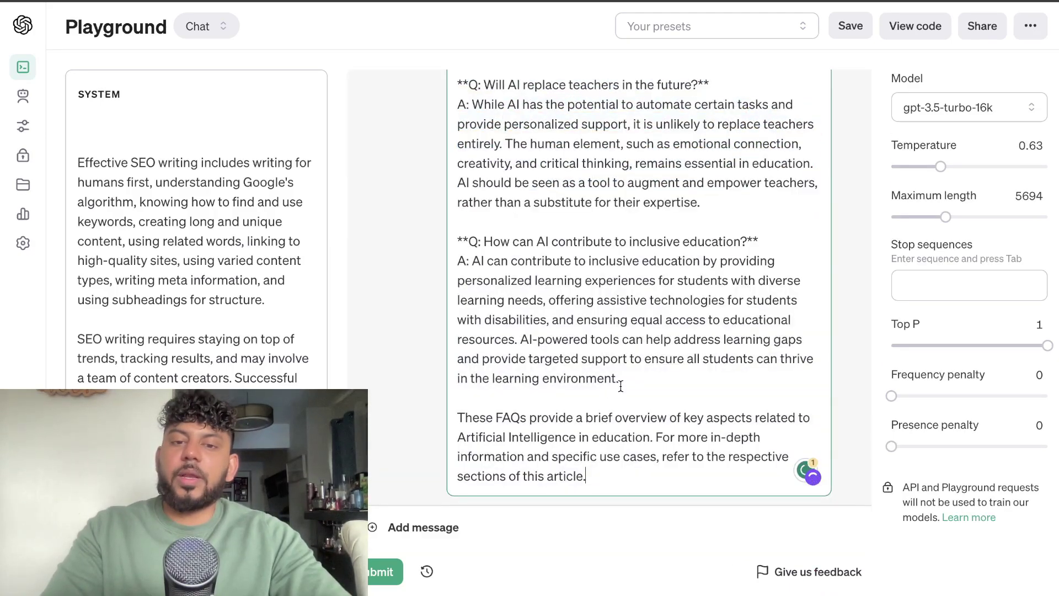
{"action": "left_click_drag", "start_coordinate": [620, 387], "coordinate": [498, 207]}
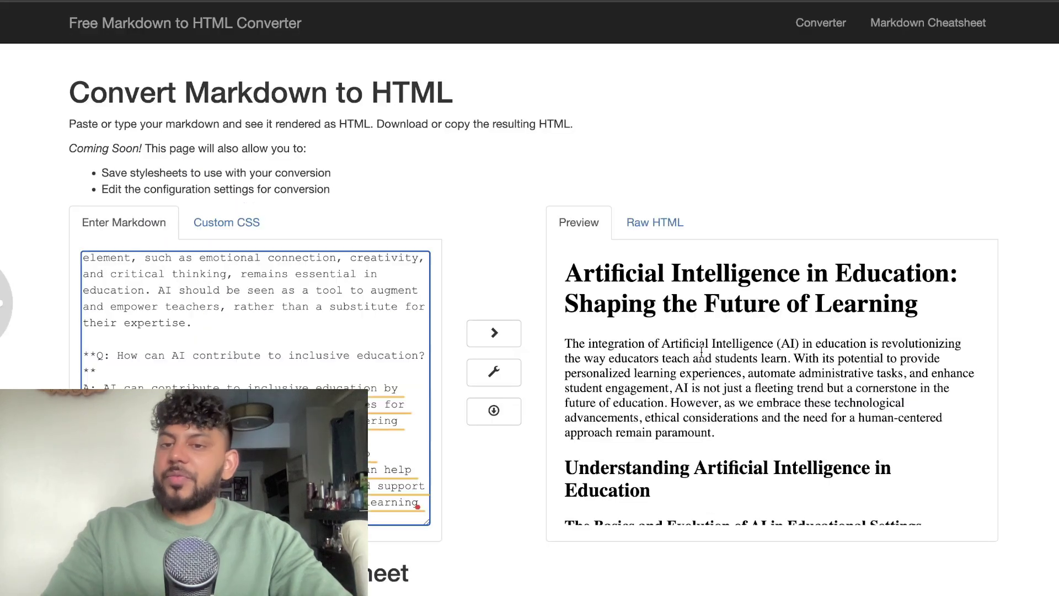
Step: Select the rendered preview, confirm its 1937-word count, and copy it
{"action": "scroll", "coordinate": [702, 351], "scroll_direction": "down", "scroll_amount": 1}
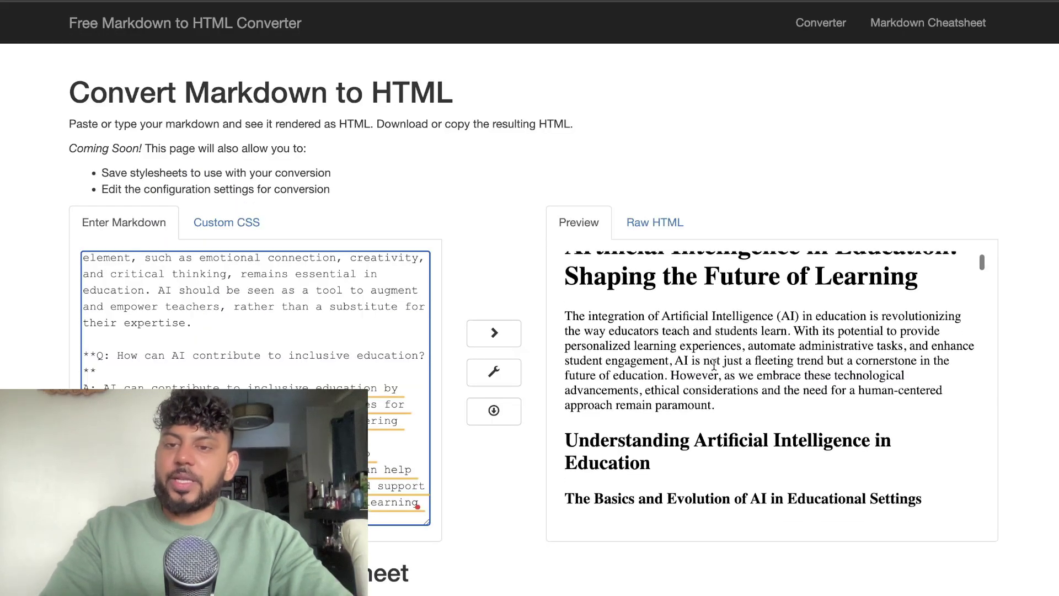
{"action": "scroll", "coordinate": [703, 331], "scroll_direction": "up", "scroll_amount": 1}
{"action": "scroll", "coordinate": [720, 166], "scroll_direction": "down", "scroll_amount": 1}
{"action": "scroll", "coordinate": [734, 270], "scroll_direction": "down", "scroll_amount": 6}
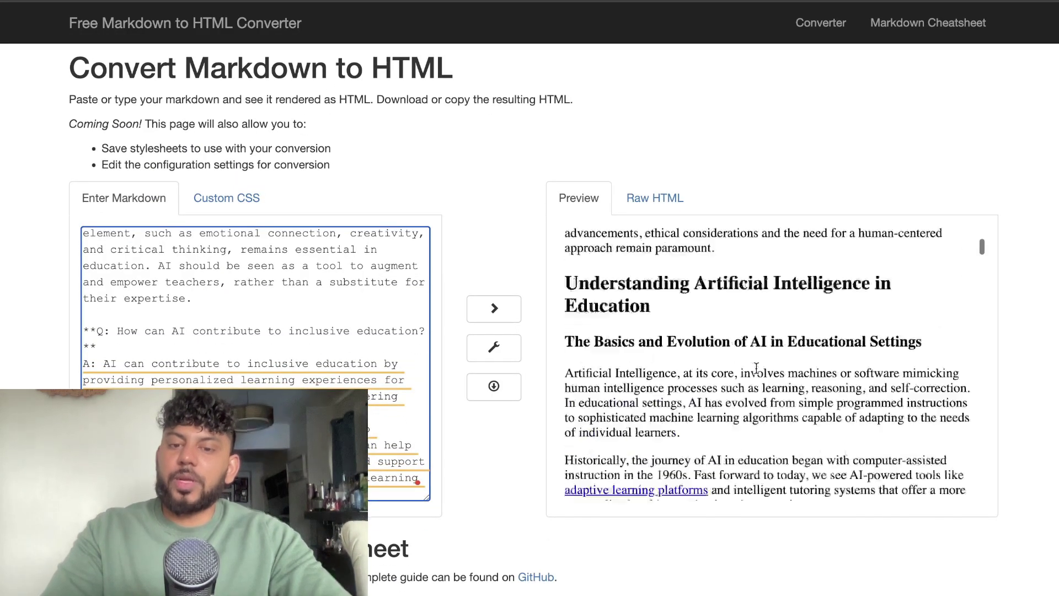
{"action": "scroll", "coordinate": [796, 407], "scroll_direction": "down", "scroll_amount": 15}
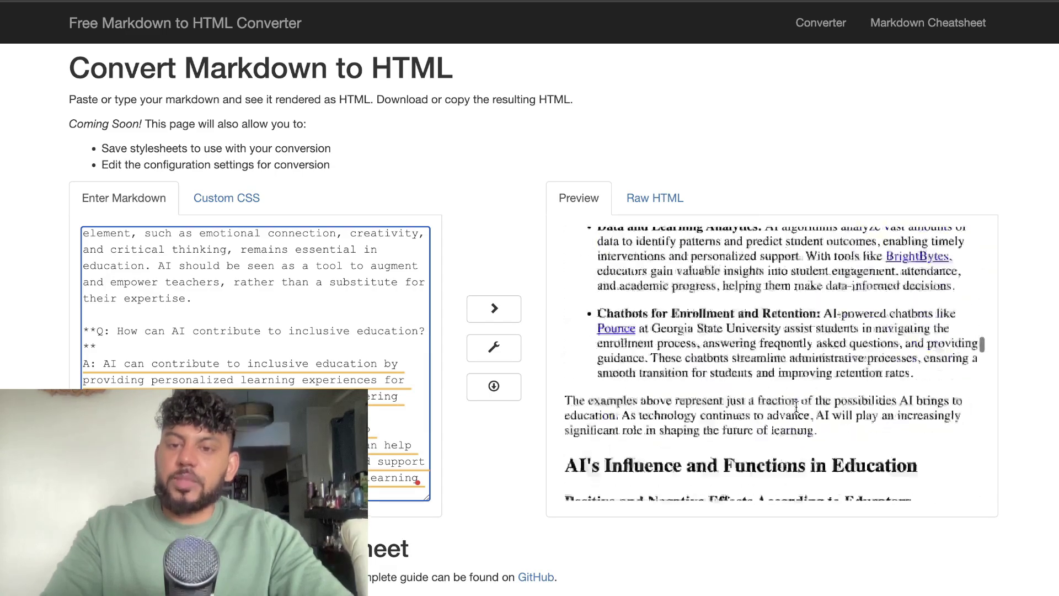
{"action": "left_click_drag", "start_coordinate": [900, 440], "coordinate": [627, 221]}
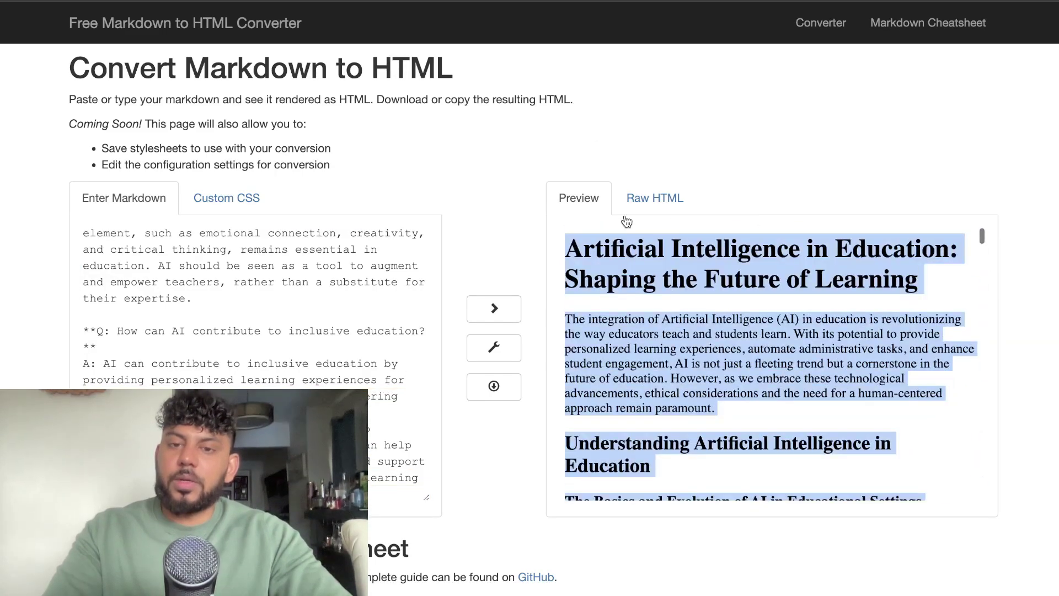
{"action": "right_click", "coordinate": [627, 259]}
{"action": "left_click", "coordinate": [620, 439]}
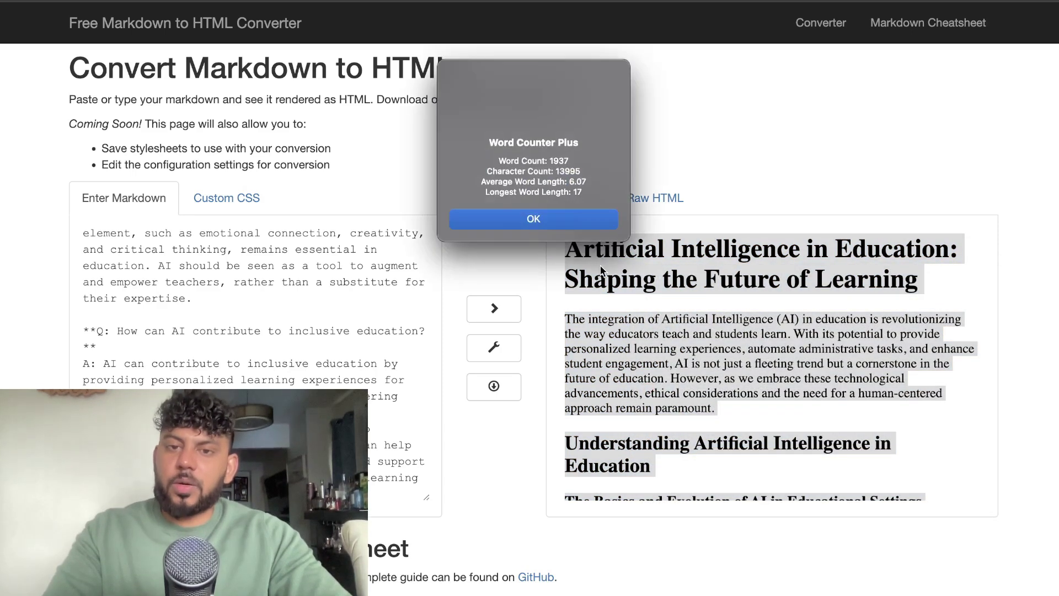
{"action": "key", "text": "Return"}
{"action": "right_click", "coordinate": [608, 259]}
{"action": "left_click", "coordinate": [626, 297]}
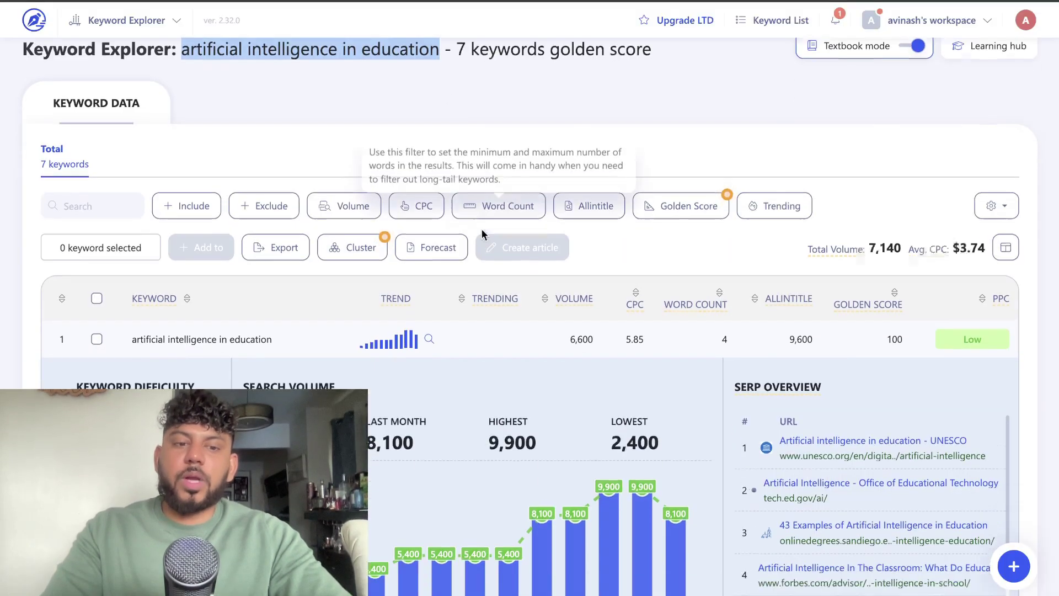
{"action": "scroll", "coordinate": [482, 229], "scroll_direction": "up", "scroll_amount": 2}
Step: Go back to the WriterZen dashboard and open the artificial intelligence in education article draft
{"action": "scroll", "coordinate": [482, 229], "scroll_direction": "down", "scroll_amount": 2}
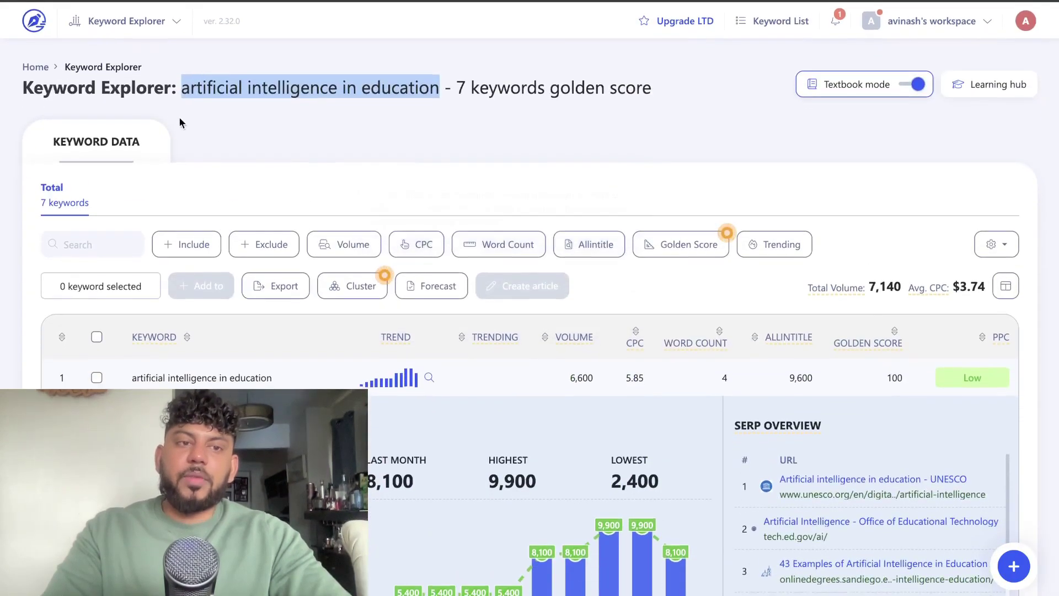
{"action": "left_click", "coordinate": [34, 21]}
{"action": "scroll", "coordinate": [440, 348], "scroll_direction": "down", "scroll_amount": 3}
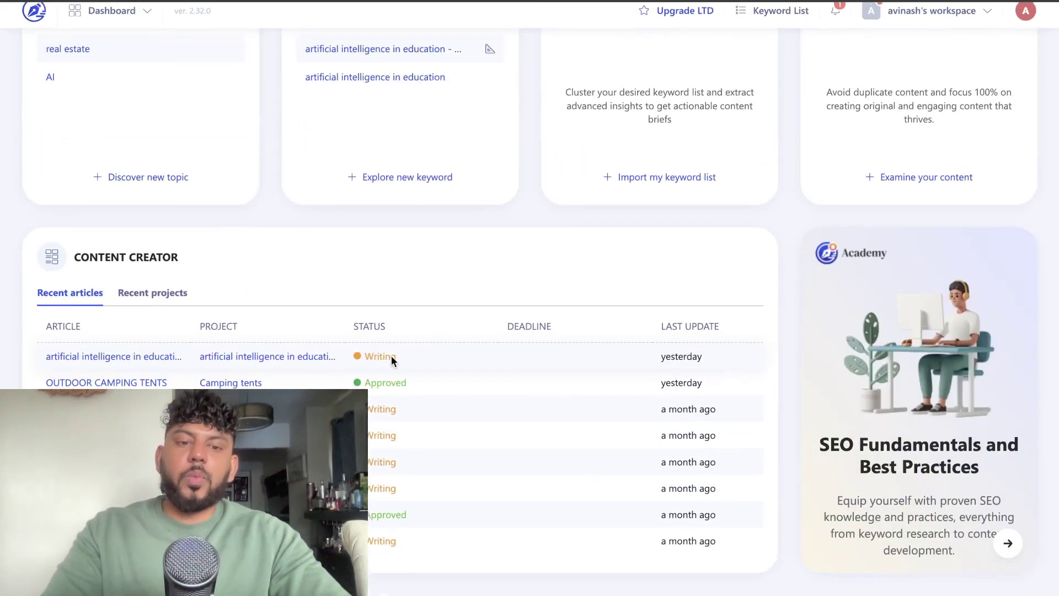
{"action": "left_click", "coordinate": [240, 368]}
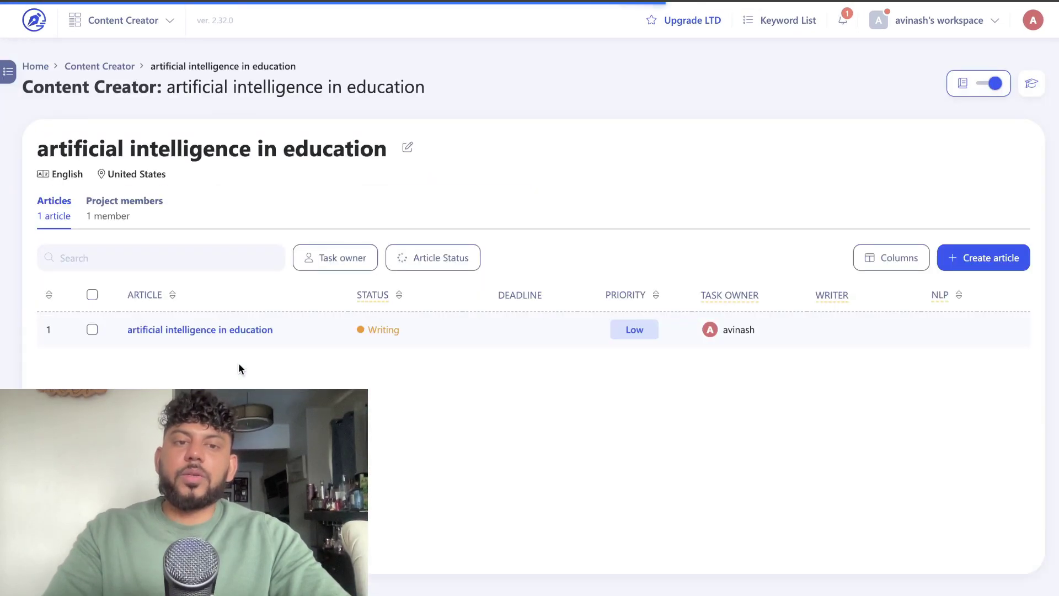
{"action": "left_click", "coordinate": [222, 331]}
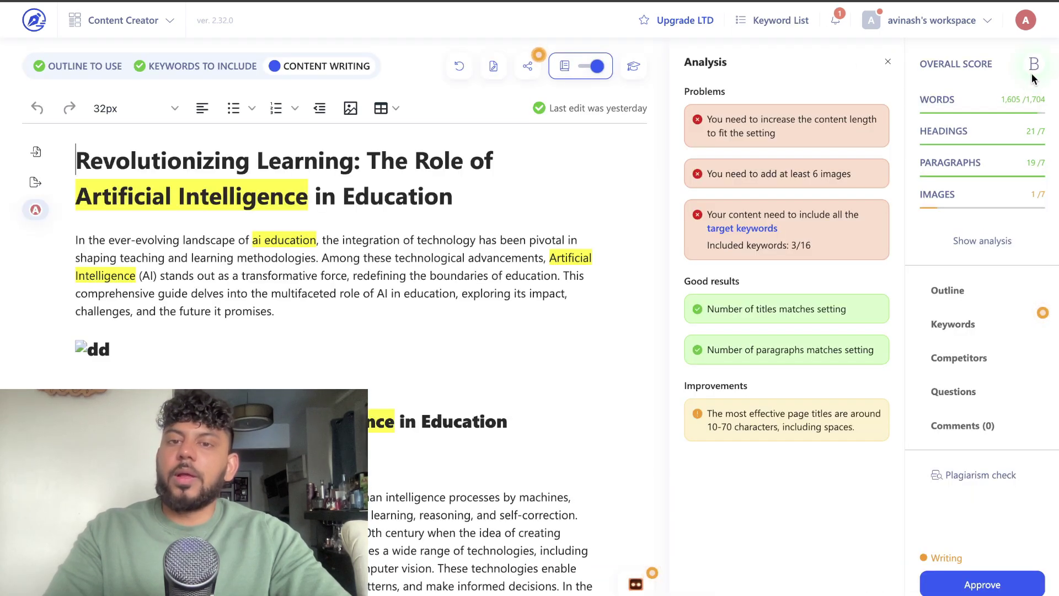
Step: Replace the existing draft text with the pasted article, reaching 1,969 words
{"action": "scroll", "coordinate": [444, 424], "scroll_direction": "down", "scroll_amount": 20}
{"action": "scroll", "coordinate": [444, 424], "scroll_direction": "up", "scroll_amount": 1}
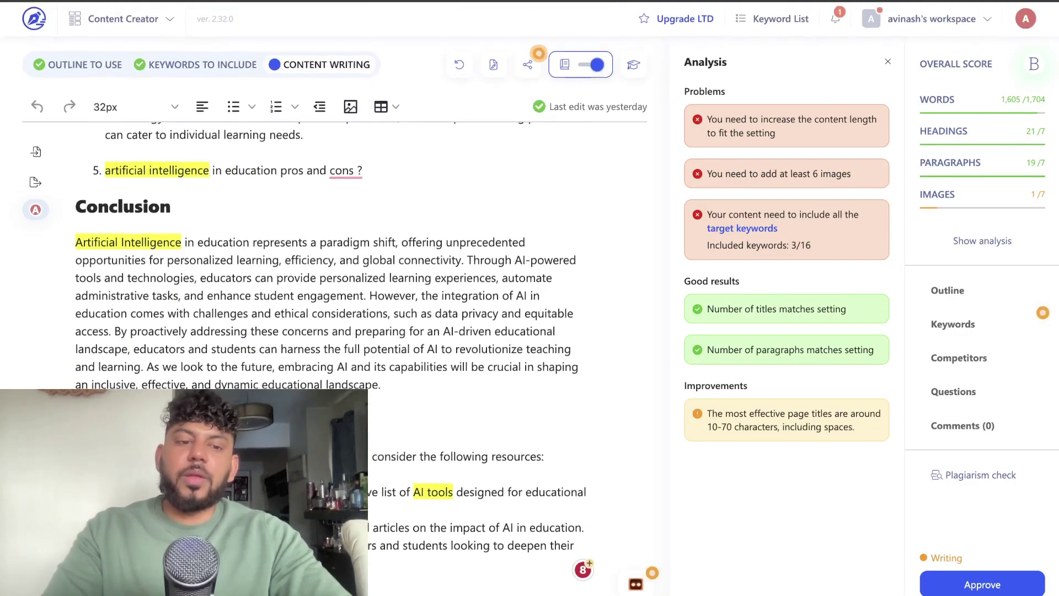
{"action": "left_click_drag", "start_coordinate": [577, 549], "coordinate": [126, 116]}
{"action": "scroll", "coordinate": [331, 275], "scroll_direction": "up", "scroll_amount": 10}
{"action": "key", "text": "ctrl+v"}
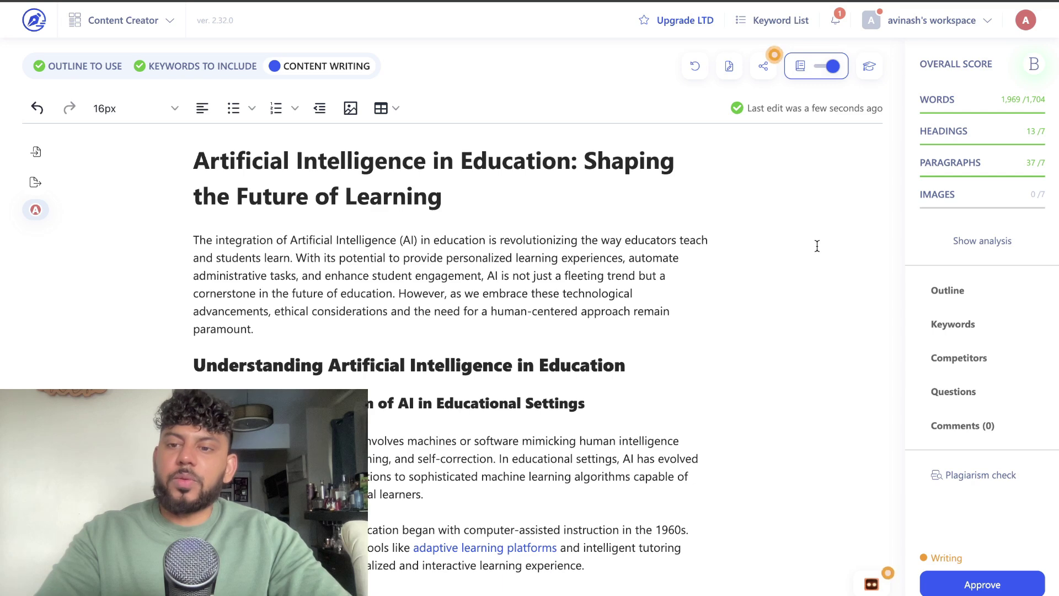
{"action": "scroll", "coordinate": [817, 245], "scroll_direction": "down", "scroll_amount": 1}
{"action": "left_click", "coordinate": [953, 324]}
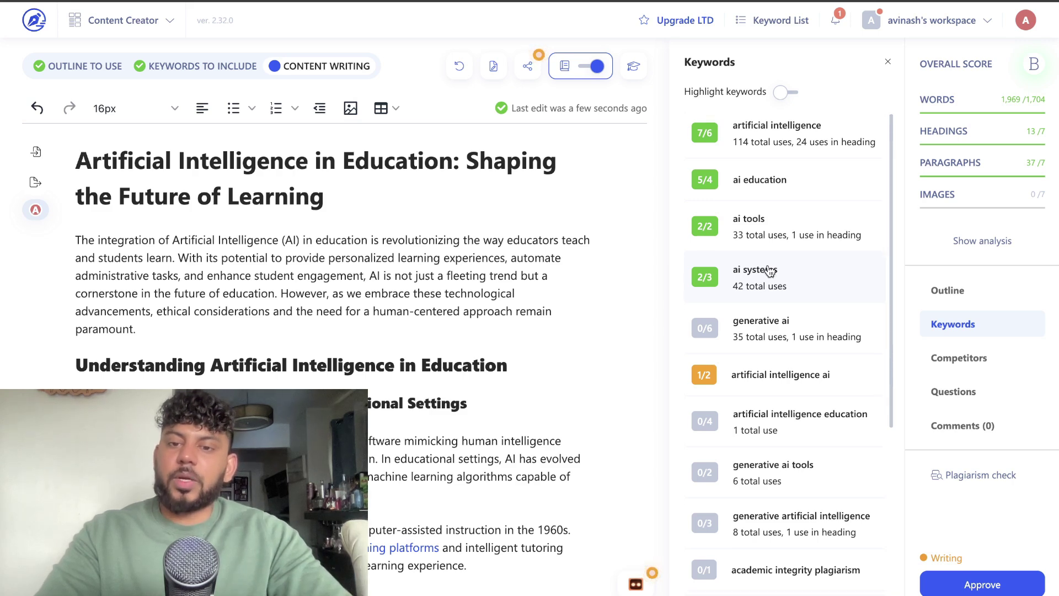
{"action": "scroll", "coordinate": [764, 292], "scroll_direction": "down", "scroll_amount": 1}
{"action": "scroll", "coordinate": [758, 315], "scroll_direction": "down", "scroll_amount": 1}
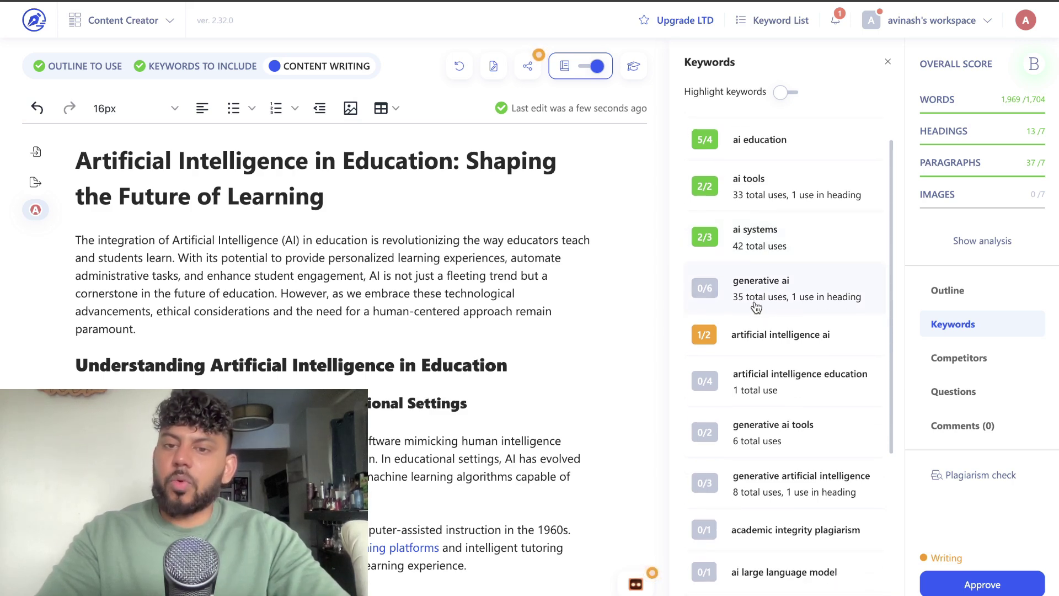
{"action": "left_click", "coordinate": [756, 307]}
{"action": "left_click", "coordinate": [690, 65]}
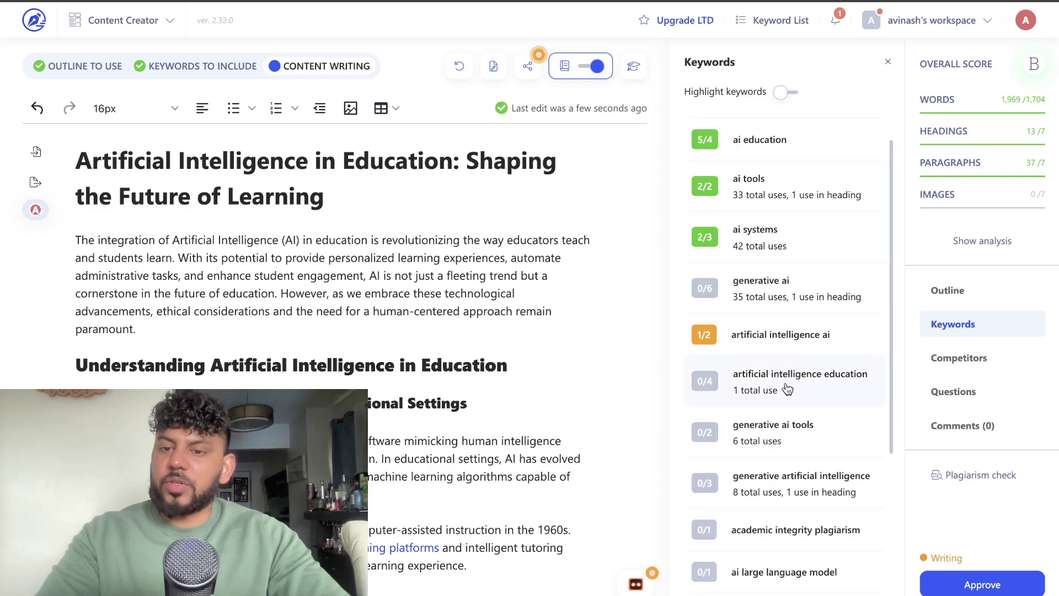
{"action": "scroll", "coordinate": [788, 389], "scroll_direction": "down", "scroll_amount": 3}
{"action": "scroll", "coordinate": [788, 389], "scroll_direction": "up", "scroll_amount": 5}
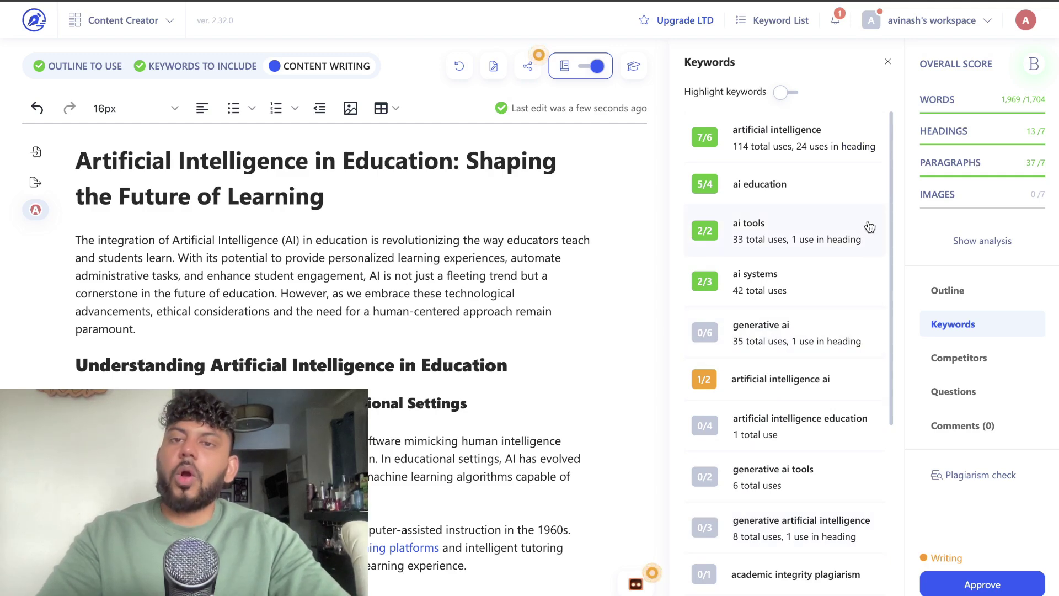
{"action": "left_click", "coordinate": [887, 62]}
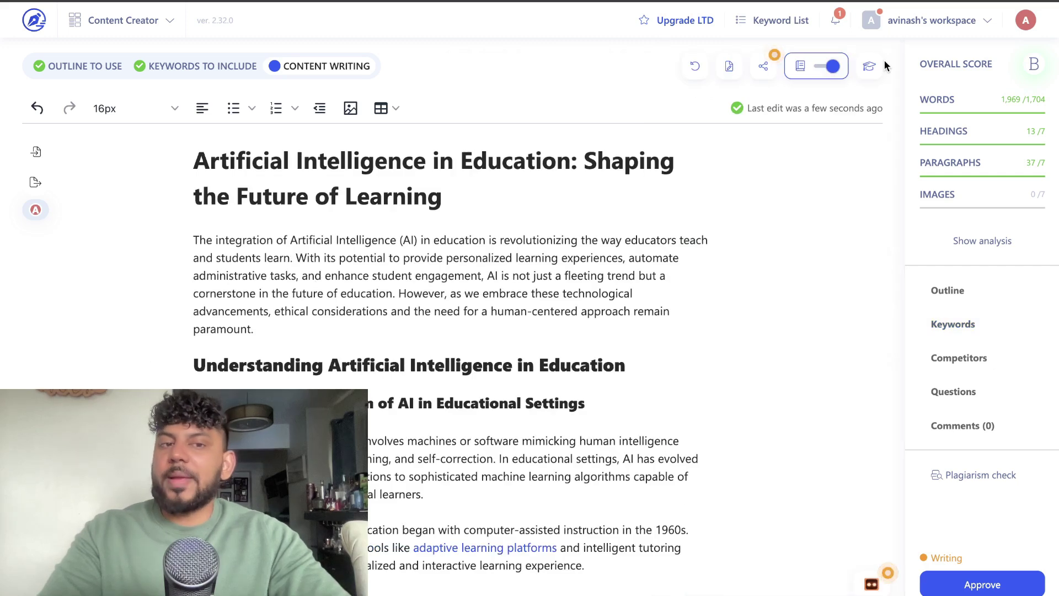